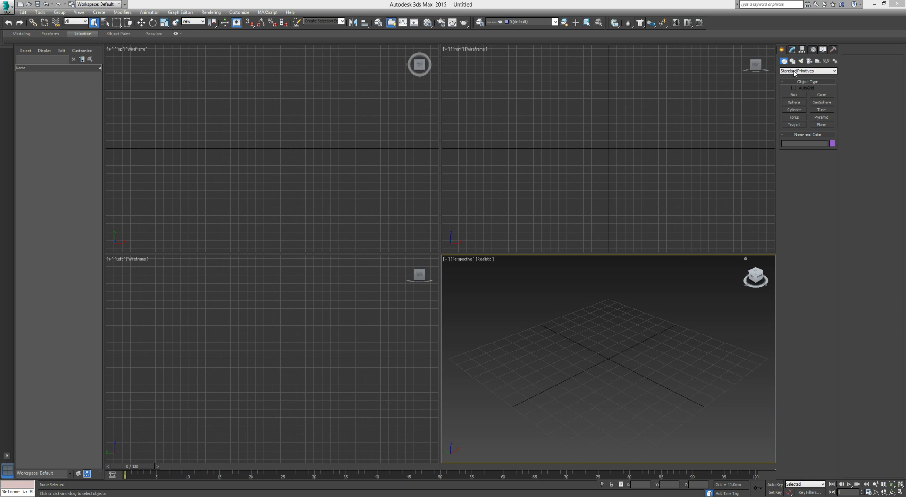
Step: Create a large ground plane in the Perspective view and colour it grey
left_click(822, 125)
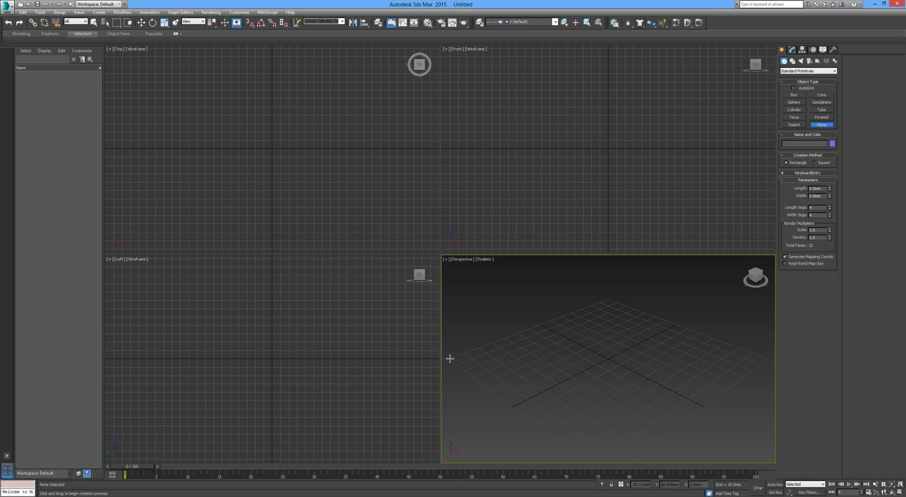
left_click_drag(450, 358, 766, 359)
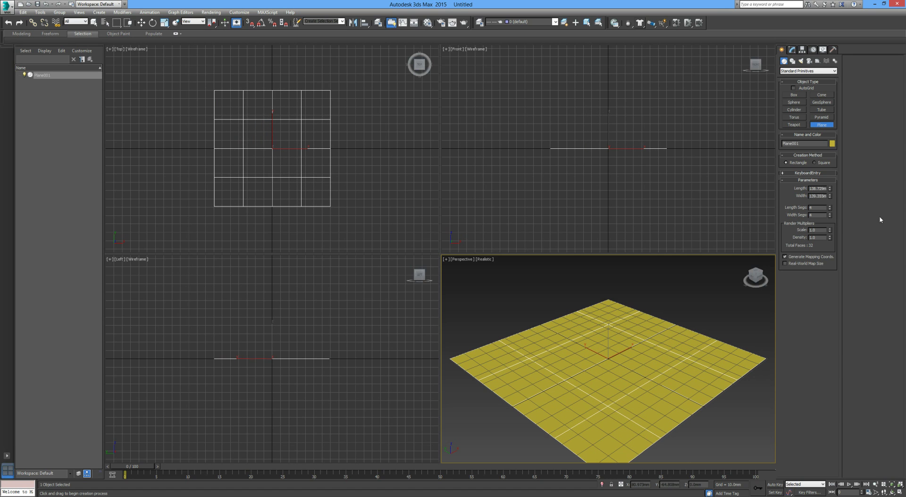
left_click(832, 144)
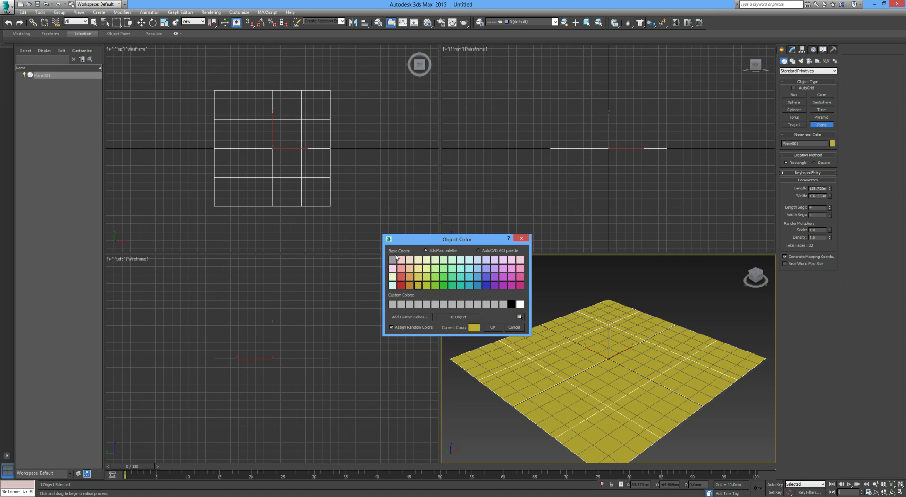
left_click(493, 327)
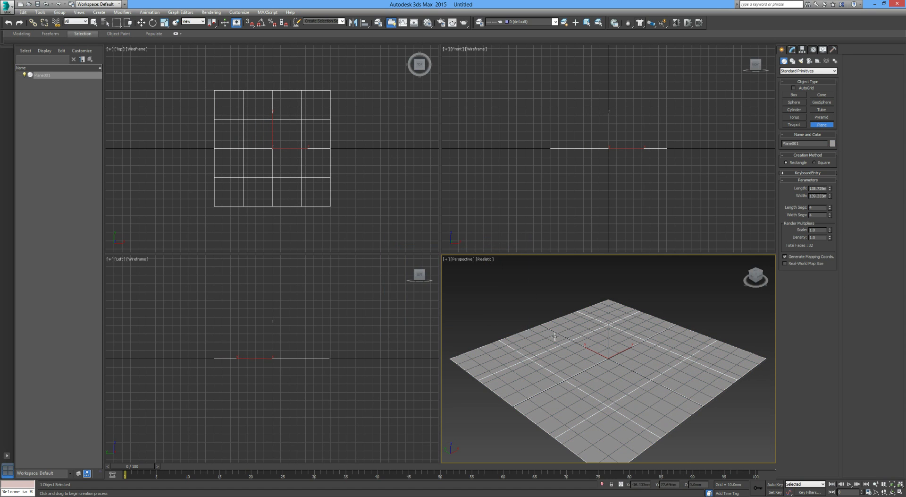
Step: Hide the home grid in the viewports
key("g")
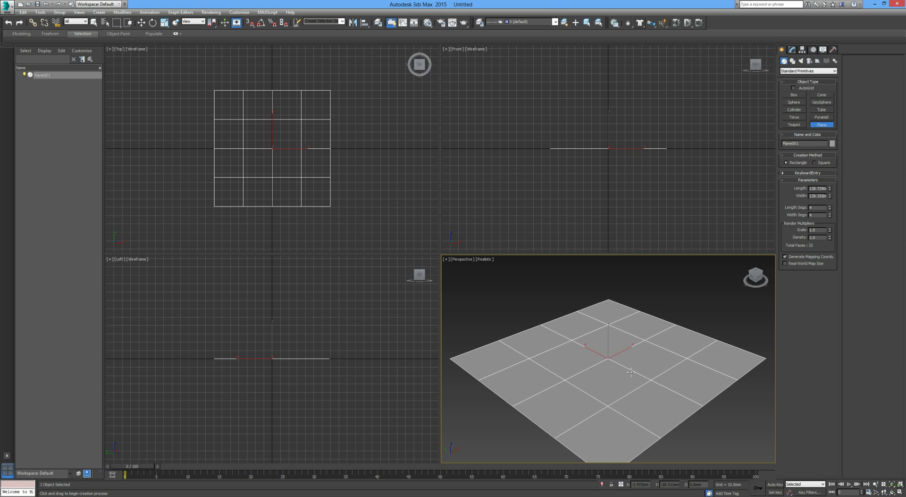
middle_click_drag(628, 369, 627, 352)
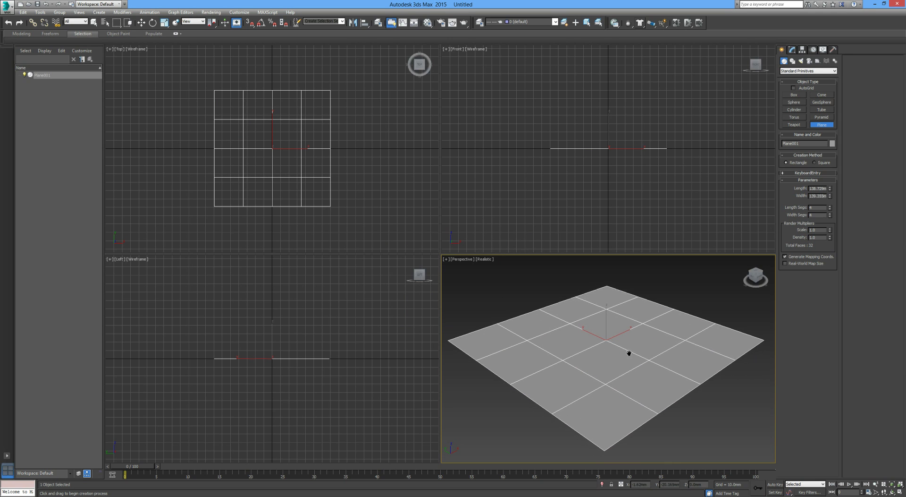
left_click(794, 95)
Step: Create a thin box about 28.9 mm tall and lift it above the plane
left_click_drag(577, 346, 629, 326)
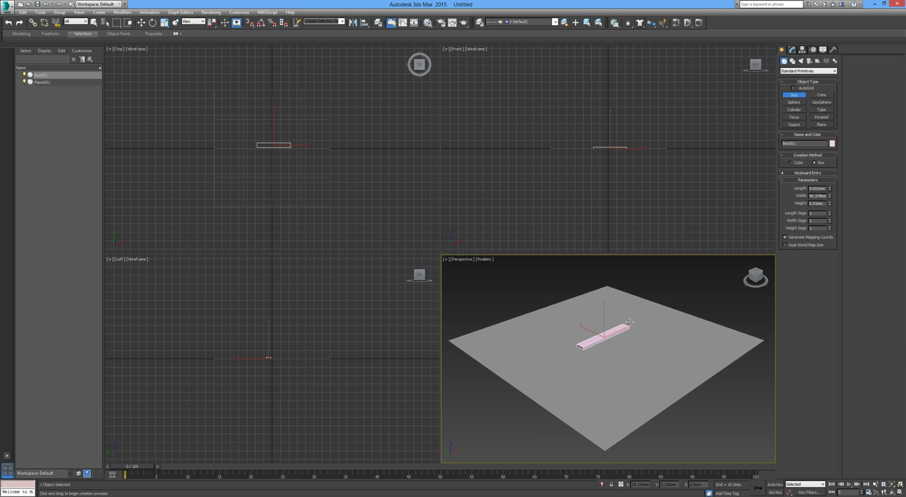
left_click(635, 281)
key("w")
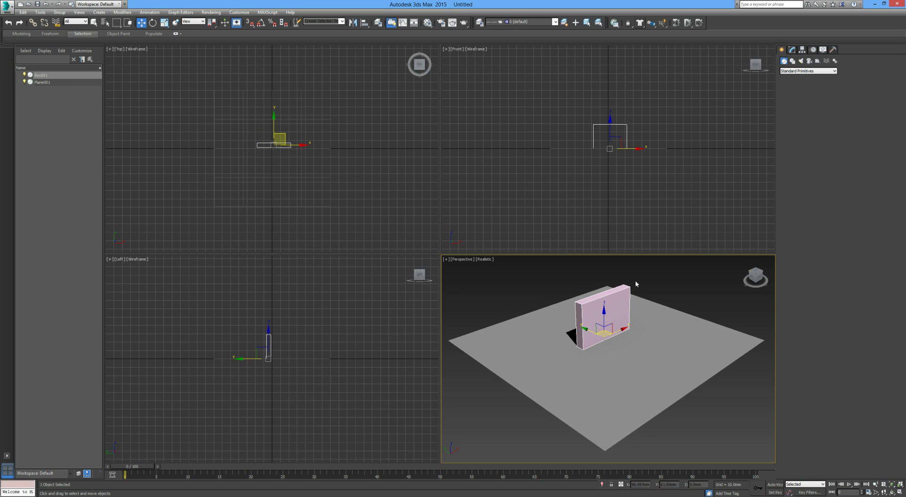
left_click_drag(608, 317, 609, 283)
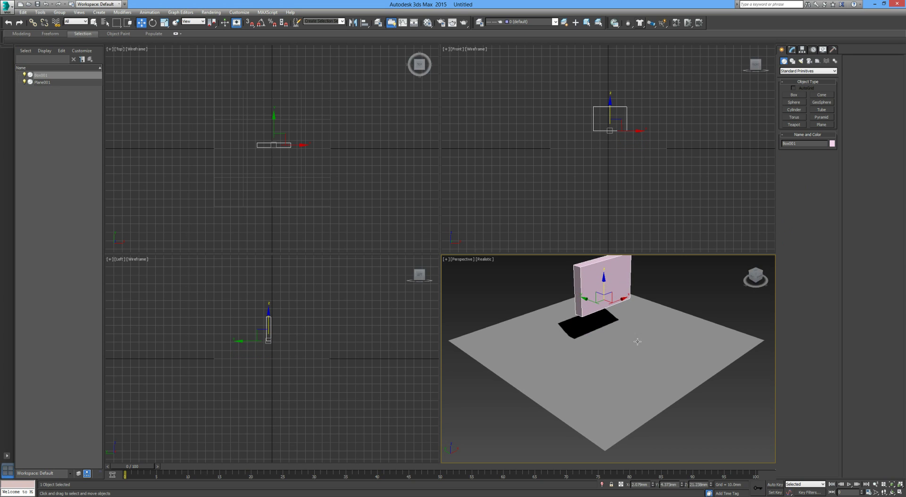
middle_click_drag(634, 340, 630, 359)
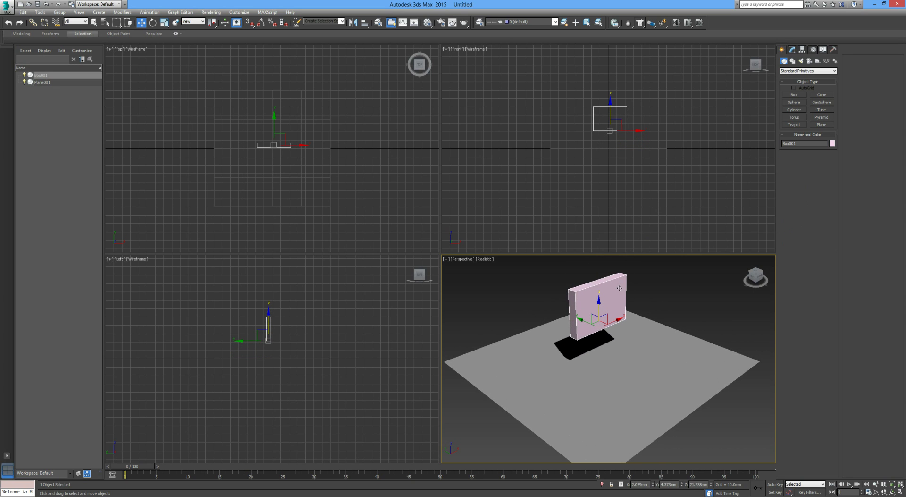
Step: Give the box 2 length, 10 width and 10 height segments
left_click(792, 49)
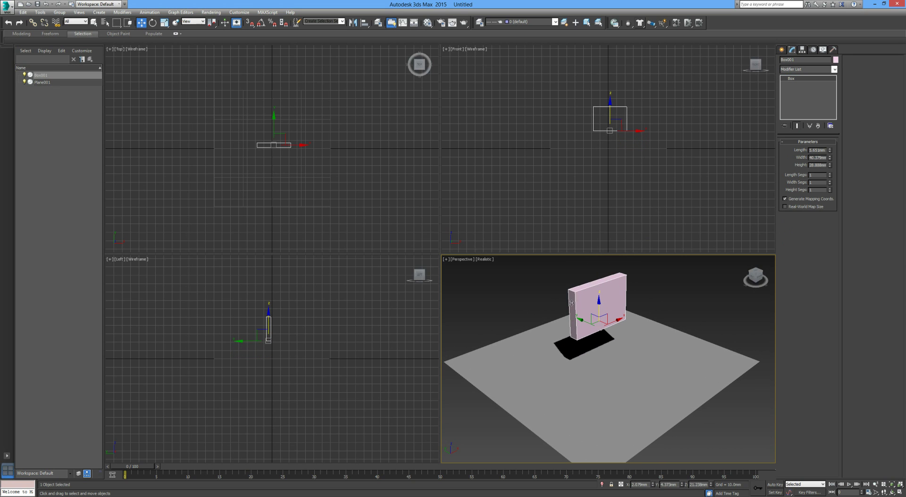
left_click(830, 173)
type("10")
key("Tab")
type("10")
key("Return")
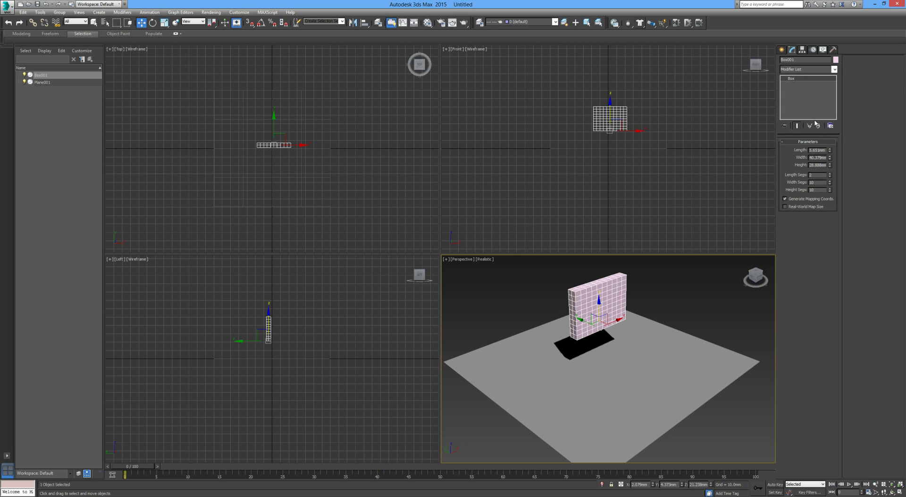
right_click(611, 289)
Step: Convert Box001 to an Editable Poly and apply the Cloth modifier
mouse_move(651, 358)
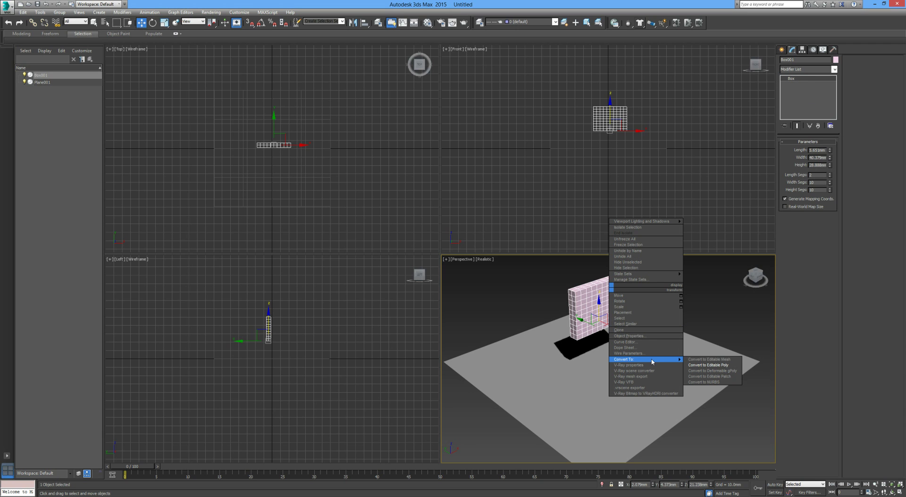
left_click(716, 365)
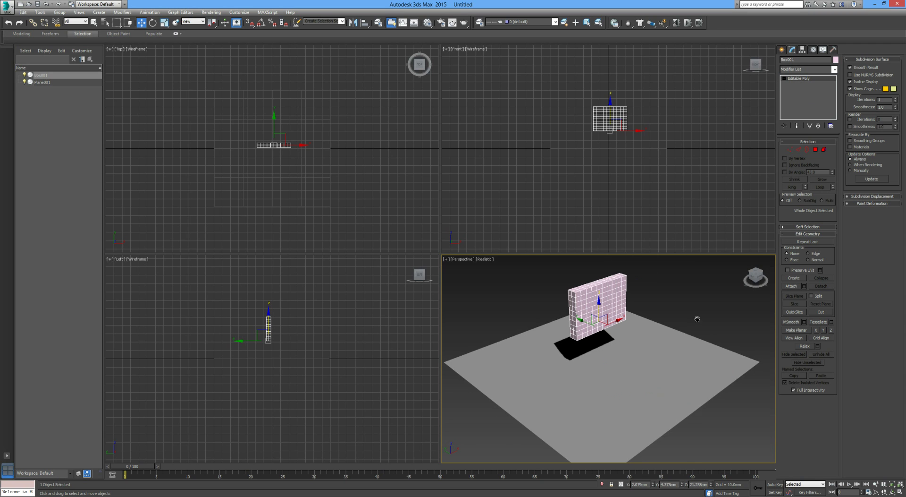
middle_click_drag(698, 313, 698, 323)
left_click(806, 70)
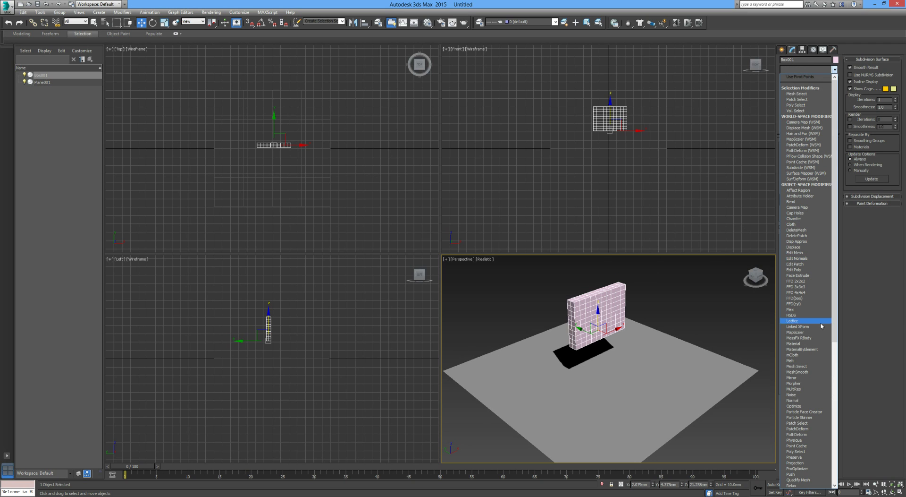
left_click(799, 225)
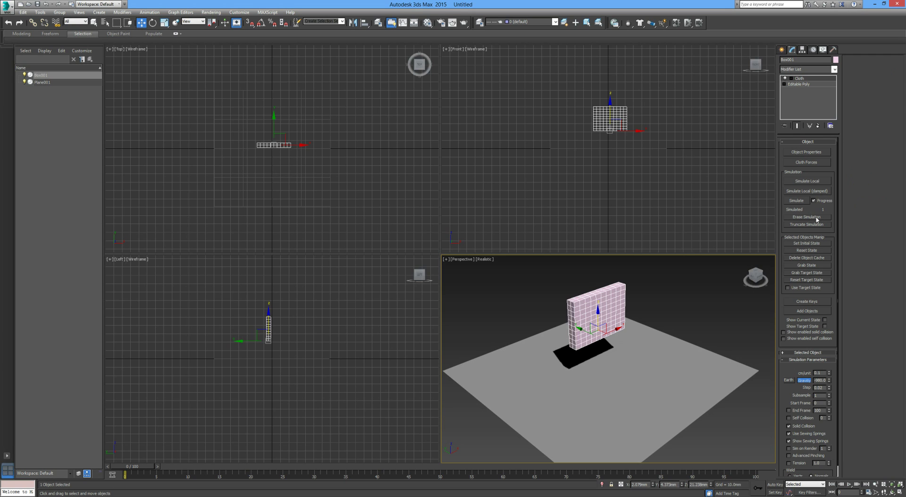
Step: Add Plane001 to the Cloth Object Properties simulation list beside Box001
left_click(812, 155)
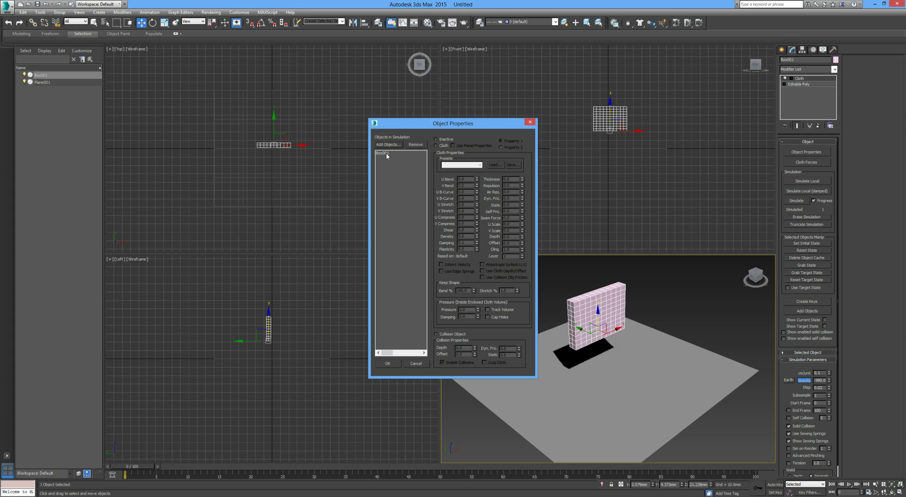
left_click(387, 154)
left_click(389, 145)
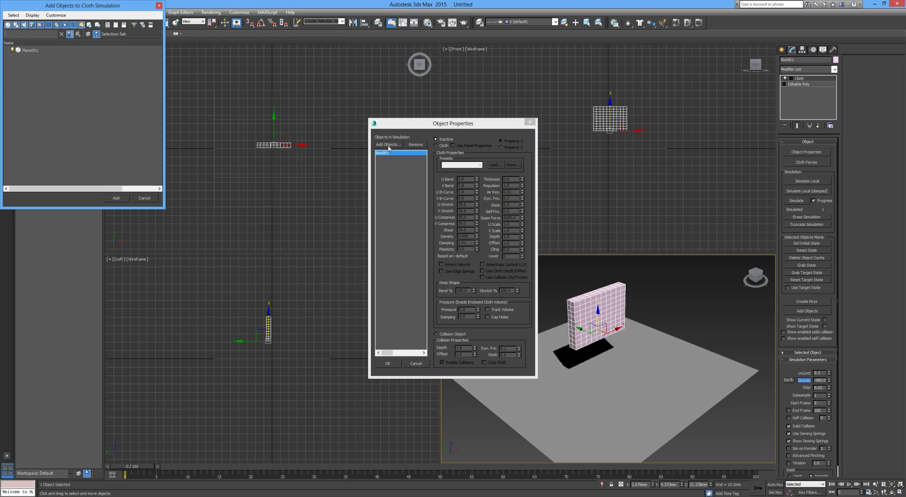
left_click(35, 52)
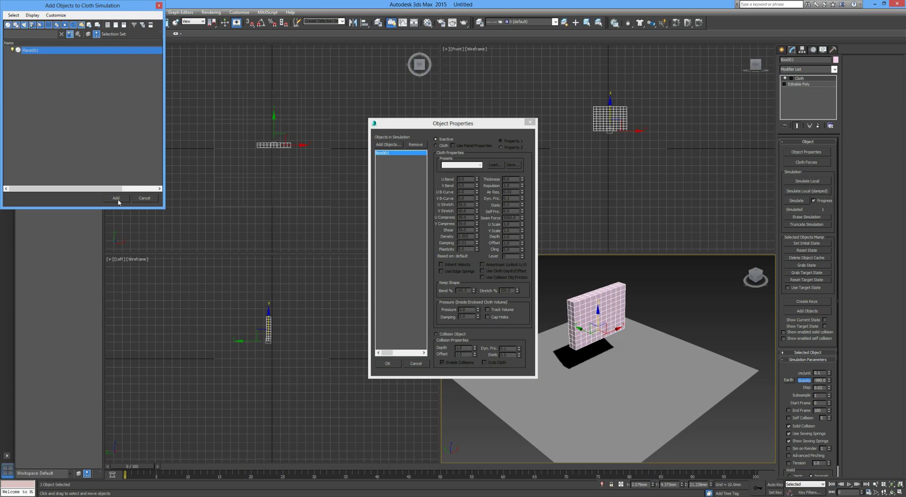
double_click(40, 54)
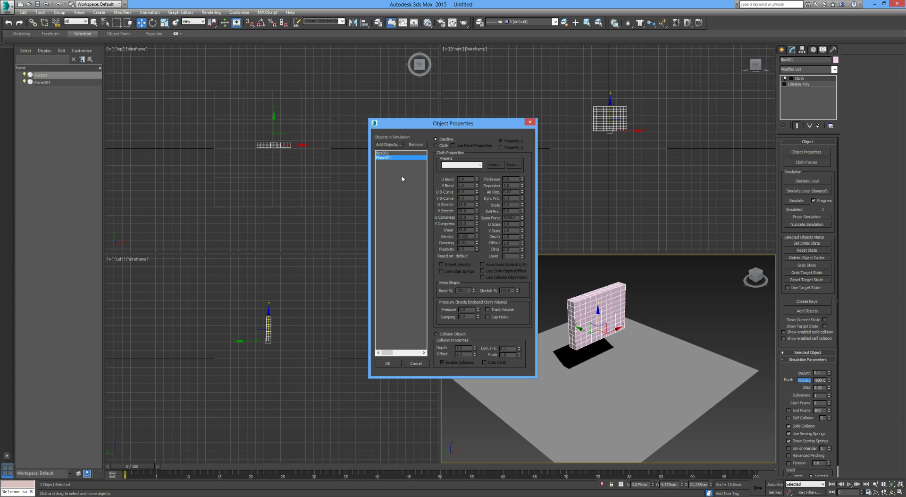
Step: Make Box001 a Cloth object using the Silk fabric preset
left_click(382, 153)
left_click(443, 146)
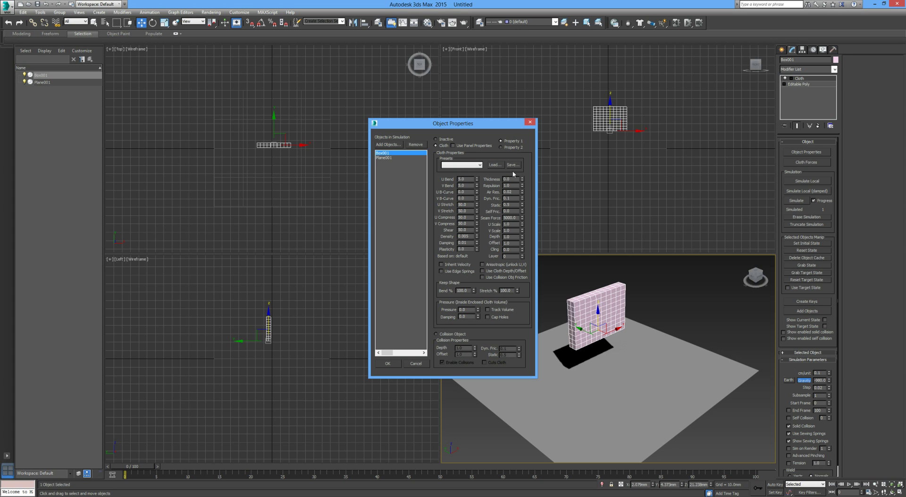
left_click(480, 164)
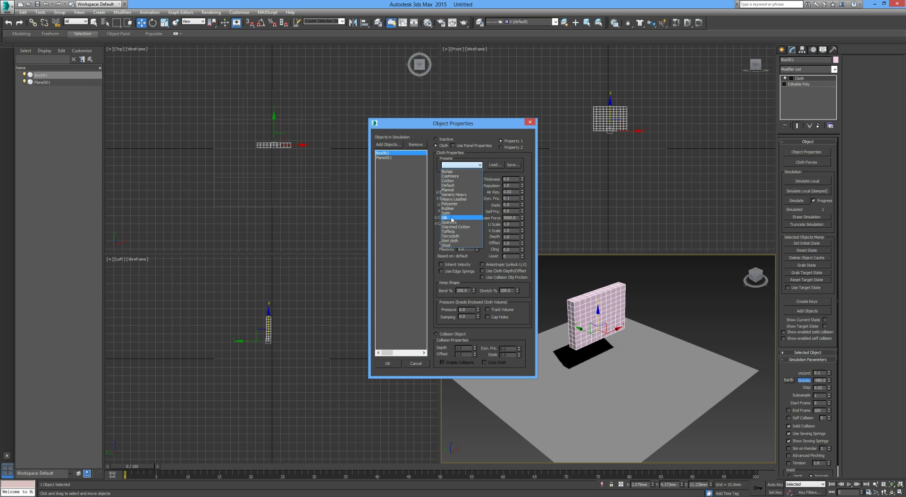
left_click(451, 218)
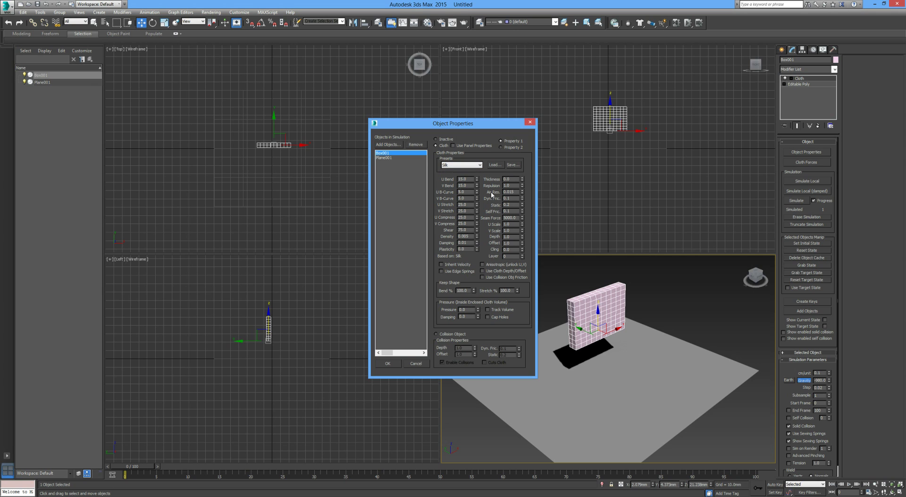
left_click(479, 164)
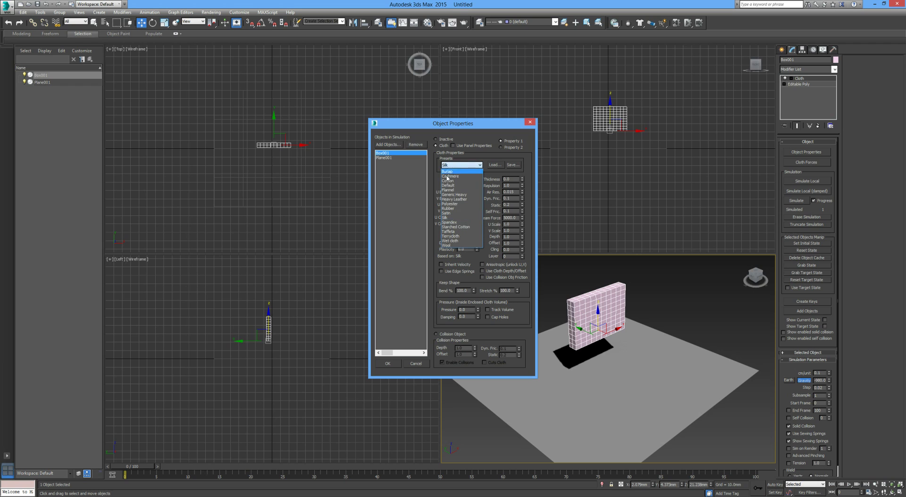
left_click(449, 189)
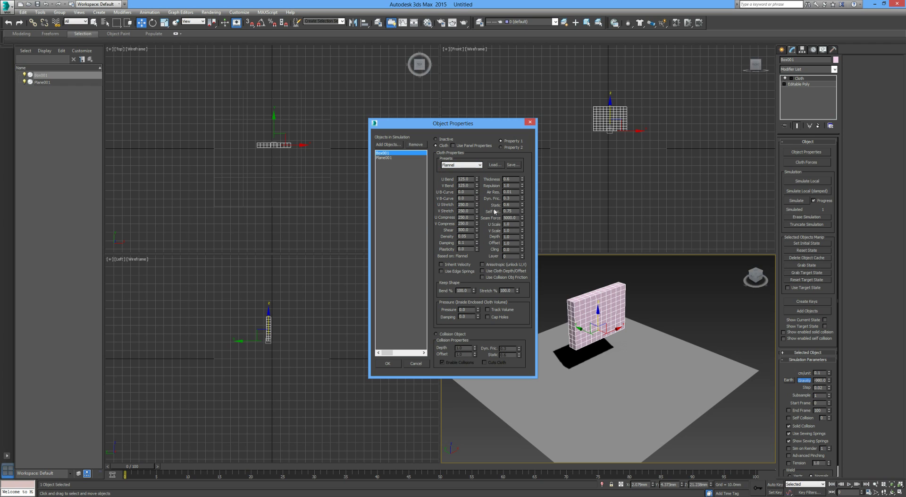
left_click(480, 166)
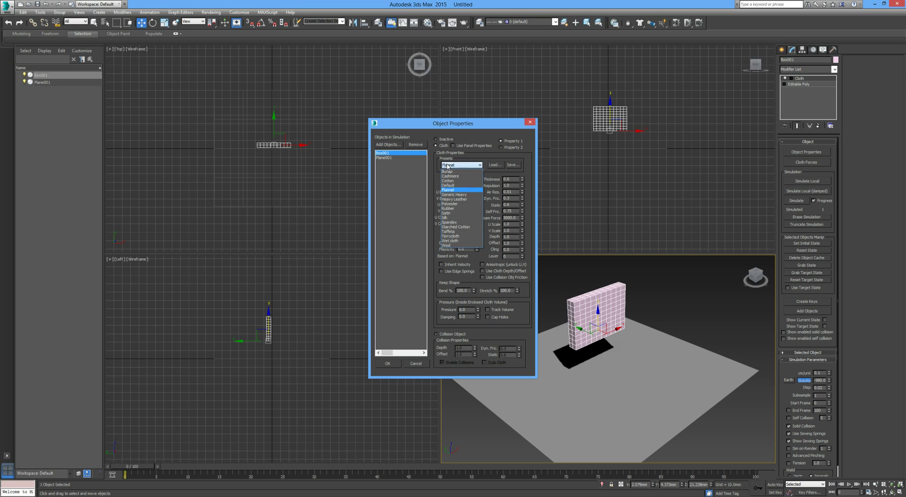
left_click(455, 218)
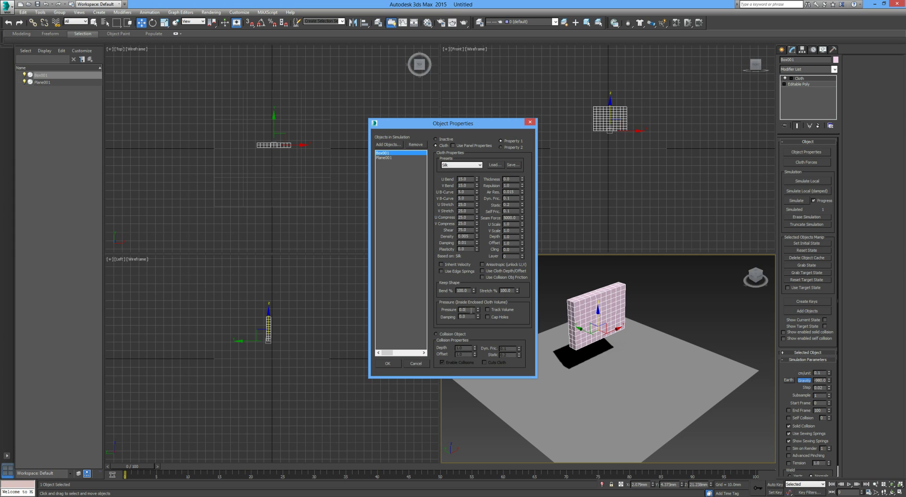
left_click_drag(471, 310, 440, 317)
Step: Set Box001's Pressure to 2.0, make Plane001 a Collision Object, and close Object Properties
type("2")
key("Return")
left_click(387, 158)
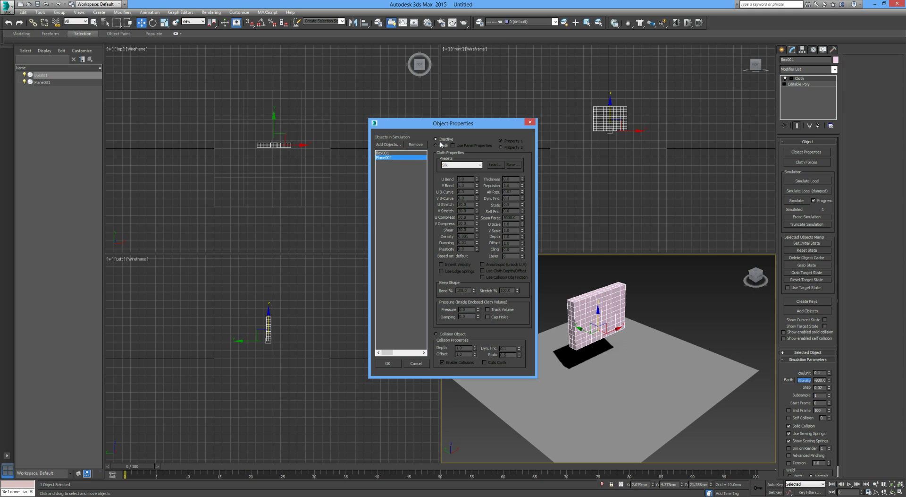
left_click(440, 335)
left_click(388, 363)
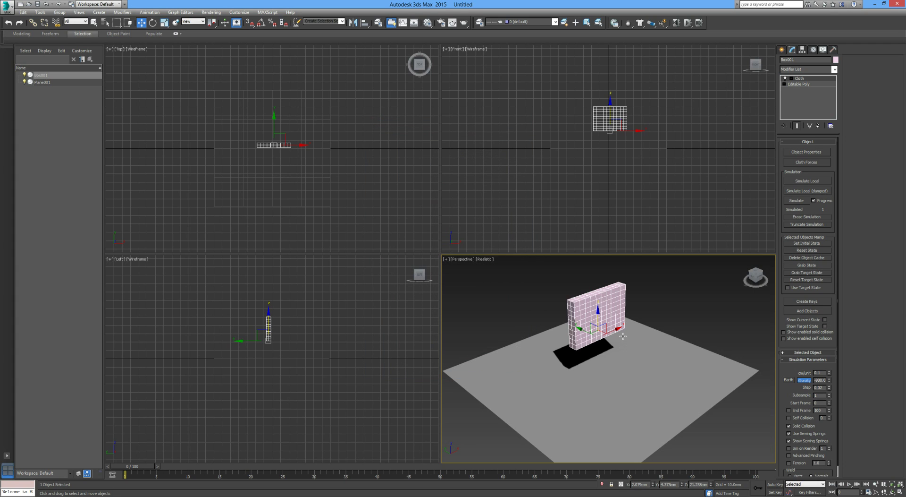
middle_click_drag(623, 336, 618, 336)
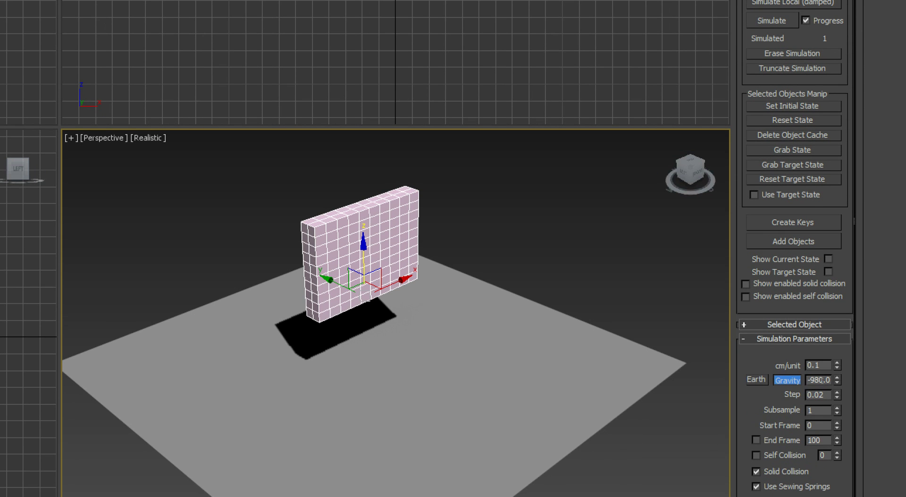
Step: Set the cloth simulation gravity to -0.0 and cm/unit to 3.0
double_click(819, 379)
type("-0")
key("Return")
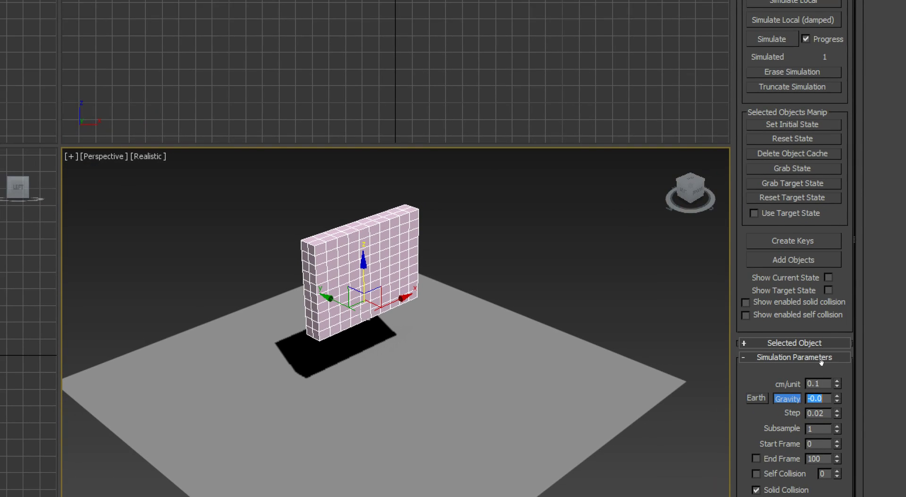
double_click(821, 374)
type("3")
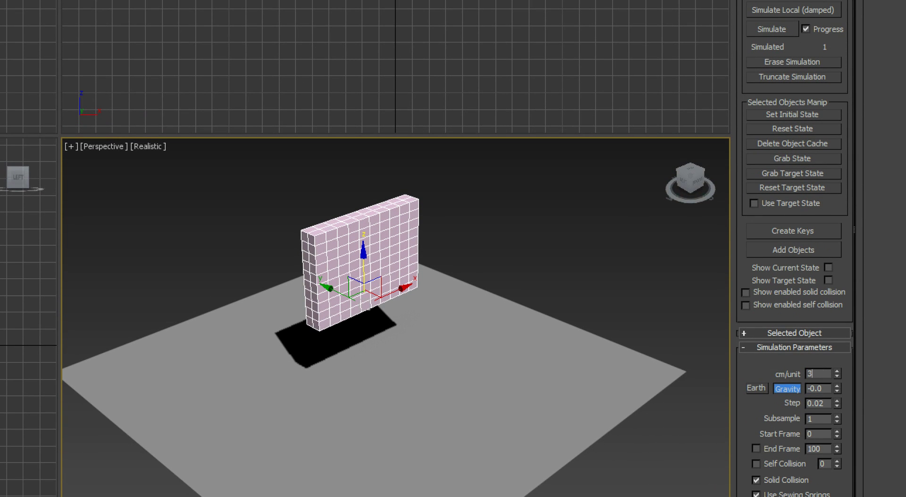
key("Return")
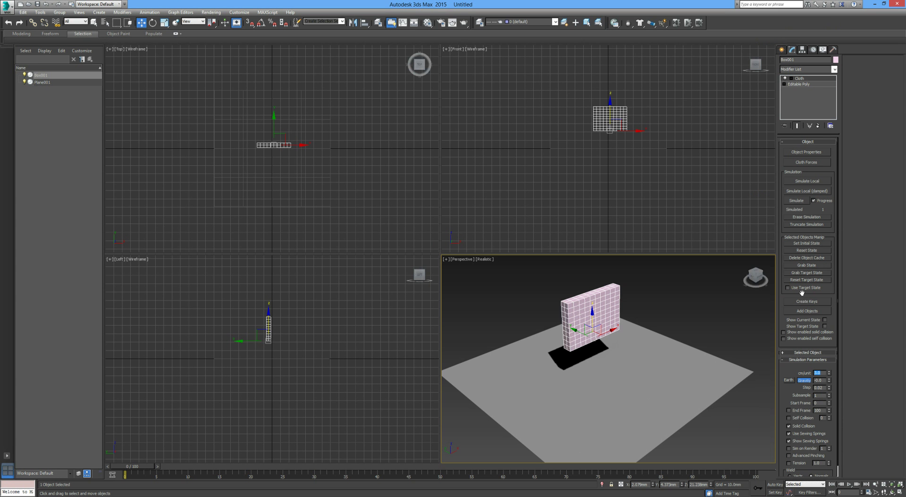
Step: Run a first cloth simulation, inspect it, then erase it
left_click(805, 202)
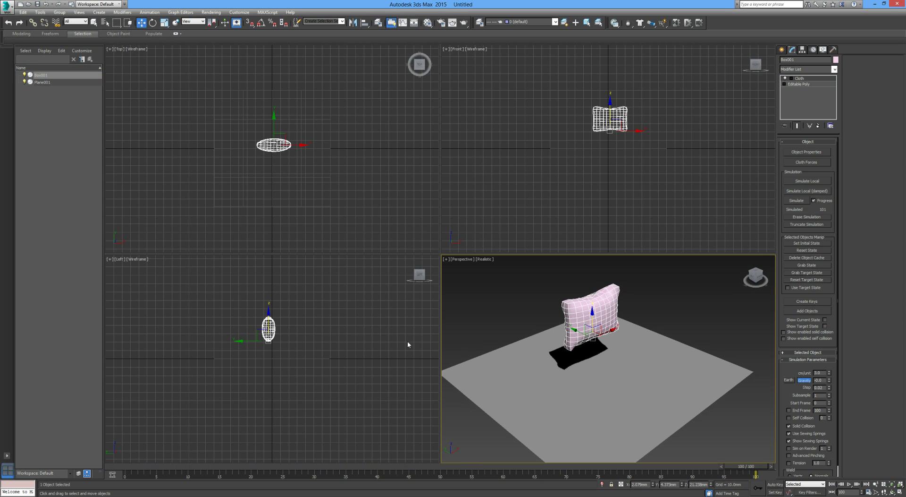
mouse_move(515, 367)
middle_mouse_down("alt")
mouse_move(552, 367)
mouse_move(494, 368)
mouse_move(538, 368)
mouse_move(513, 368)
middle_mouse_up("alt")
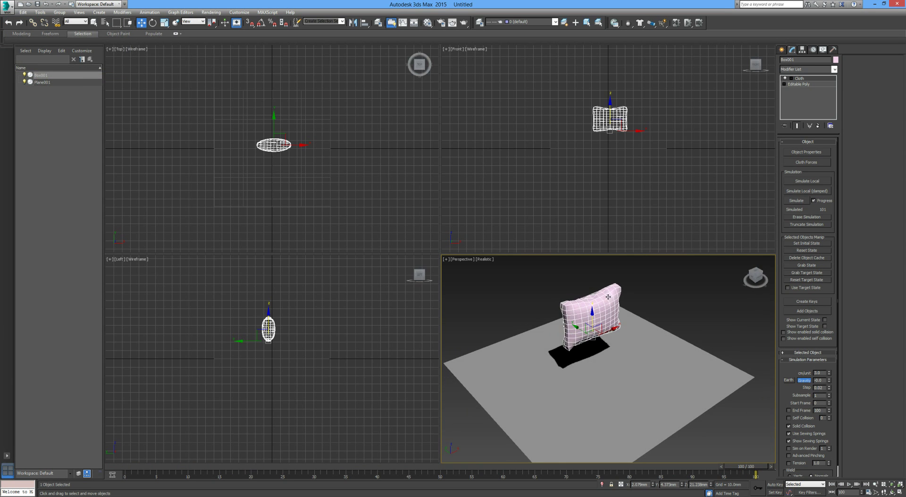
left_click(802, 217)
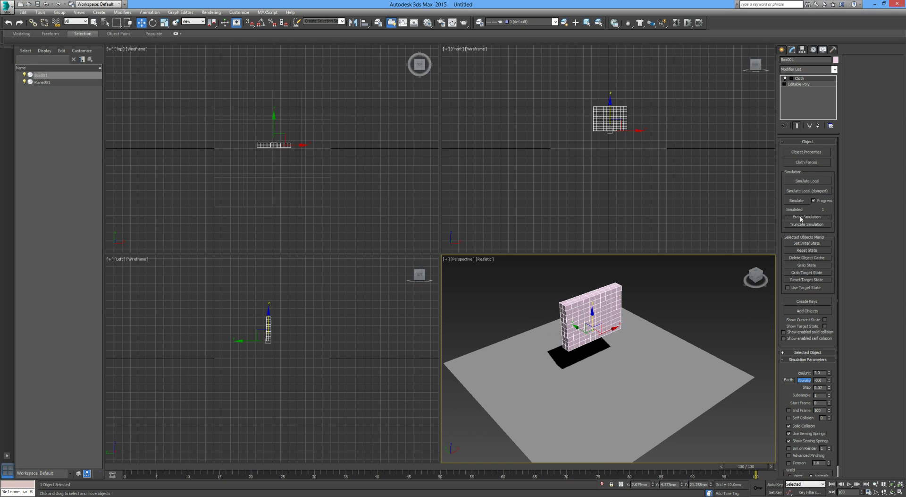
Step: Raise Box001's cloth Pressure to 4.0 and re-simulate to inflate the pillow
left_click(807, 152)
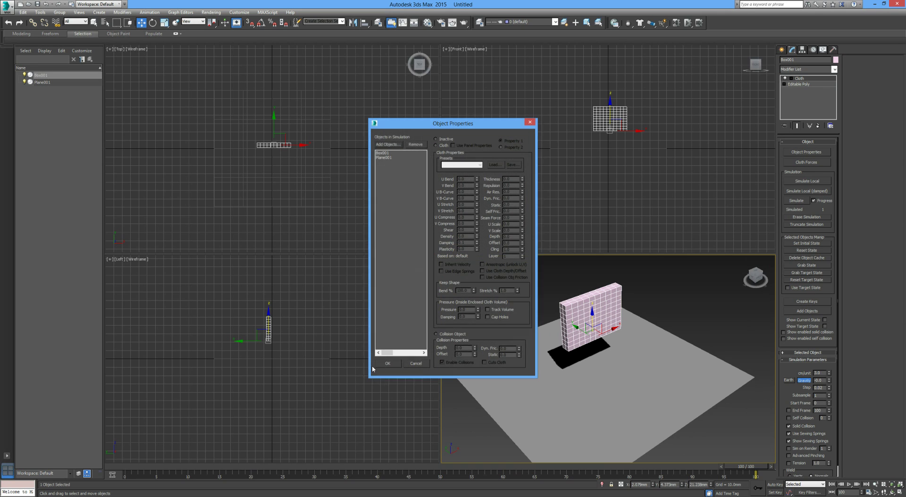
left_click(382, 153)
left_click(476, 310)
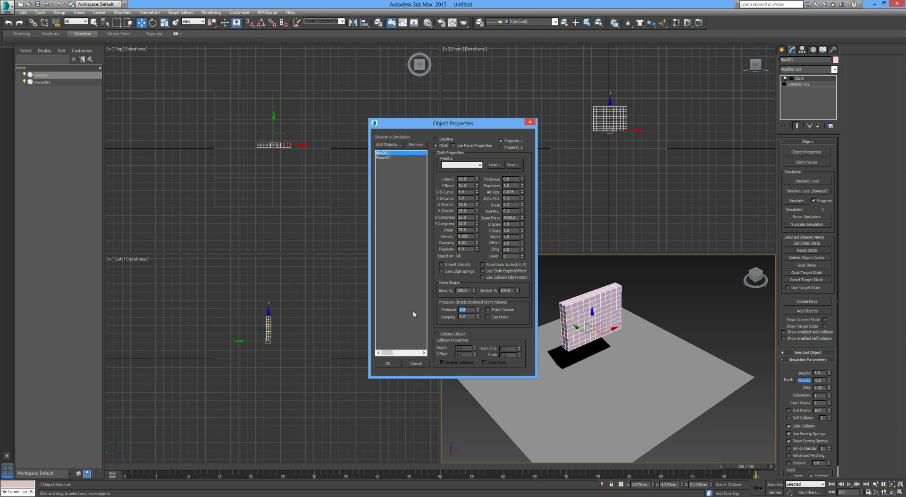
type("4")
key("Return")
left_click(388, 363)
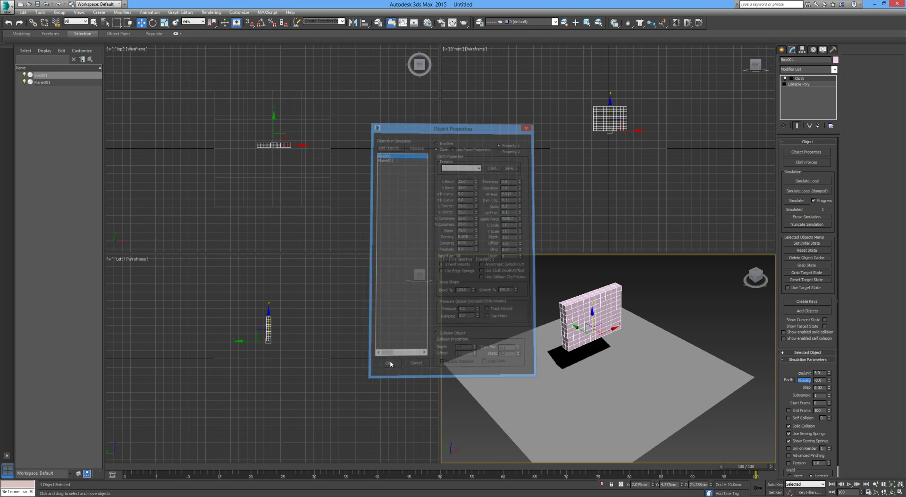
left_click(798, 201)
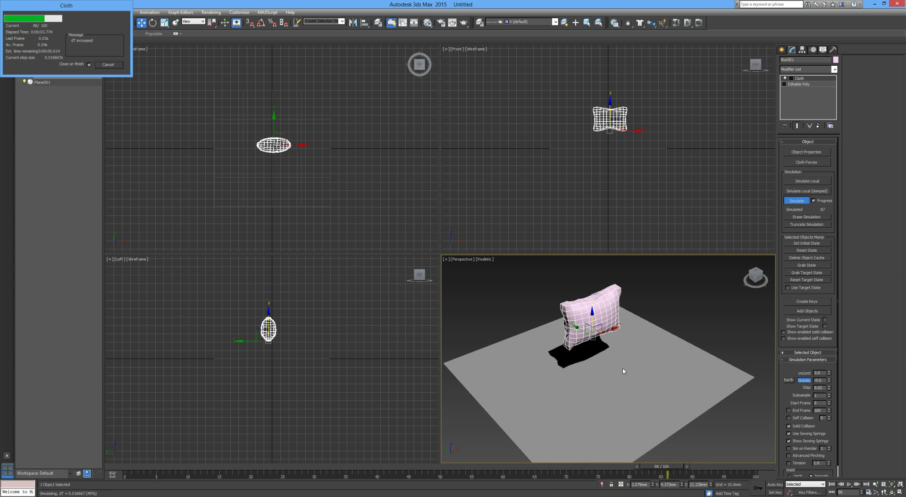
middle_click_drag(607, 326, 590, 356, "alt")
scroll(590, 356, "up", 2)
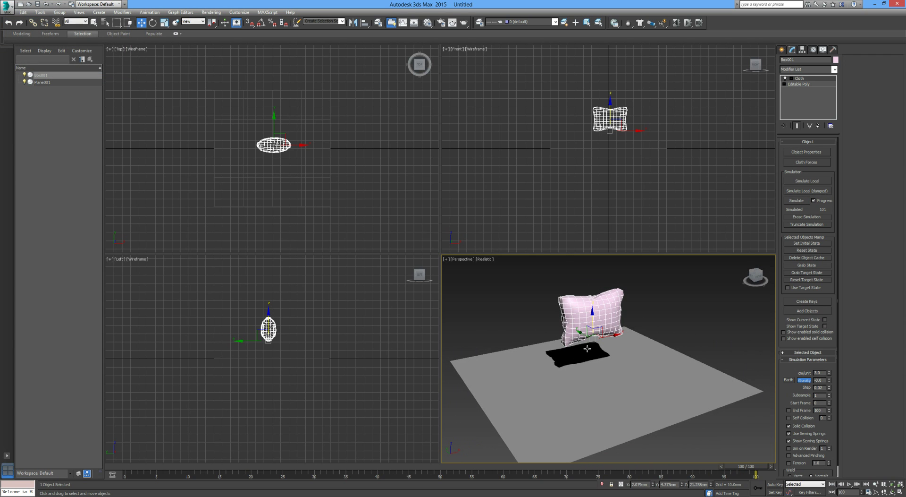
Step: Convert the inflated pillow to an Editable Poly
scroll(584, 310, "up", 2)
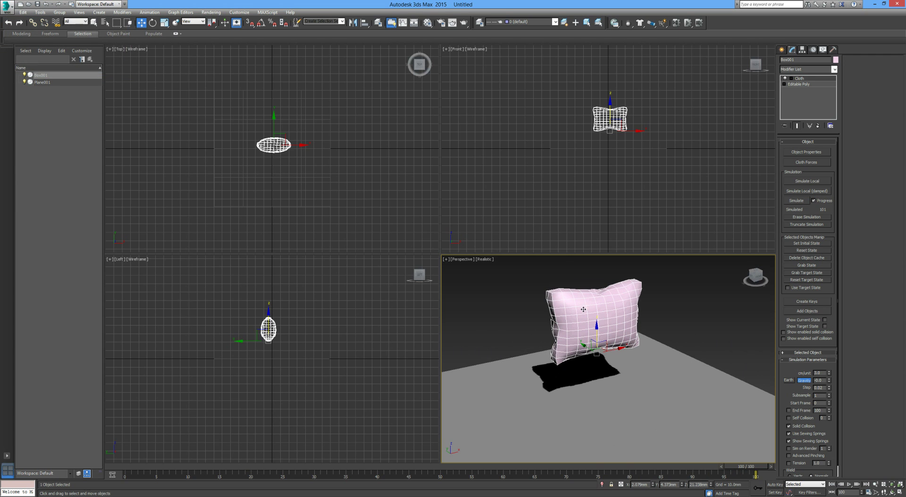
right_click(604, 297)
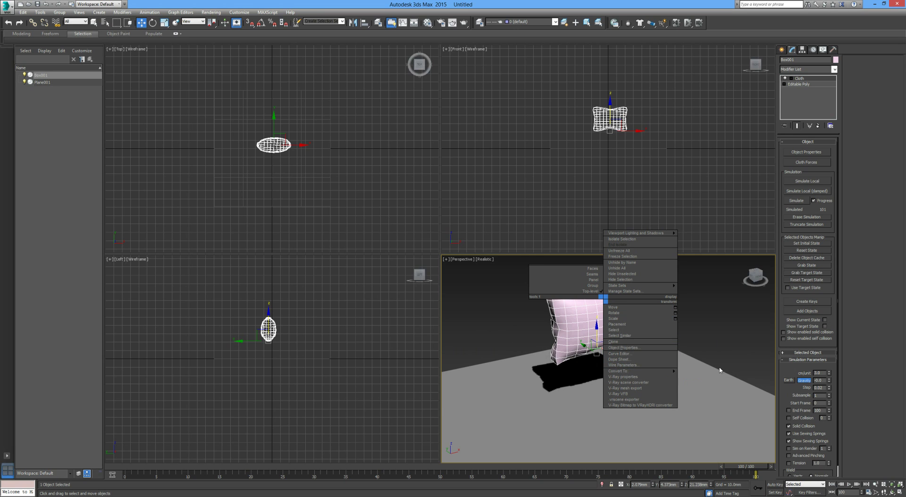
mouse_move(661, 374)
left_click(702, 376)
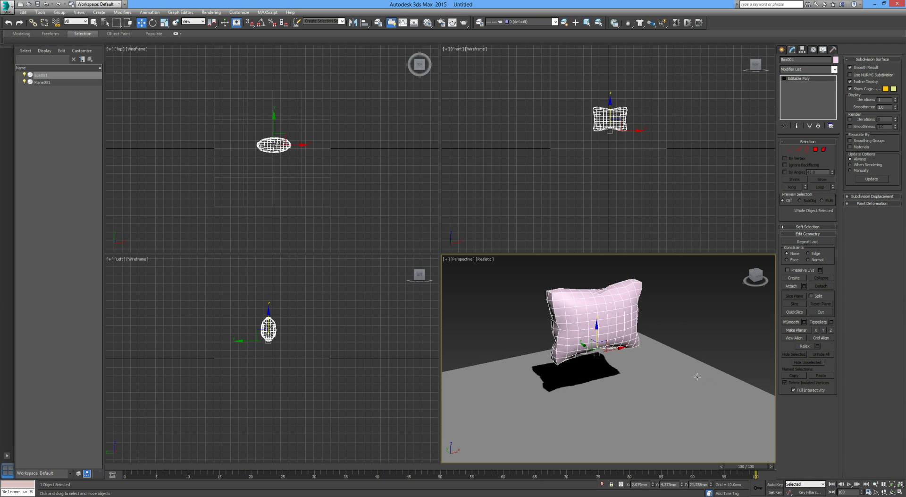
Step: Select the edge loop running around the top of the pillow
left_click(799, 149)
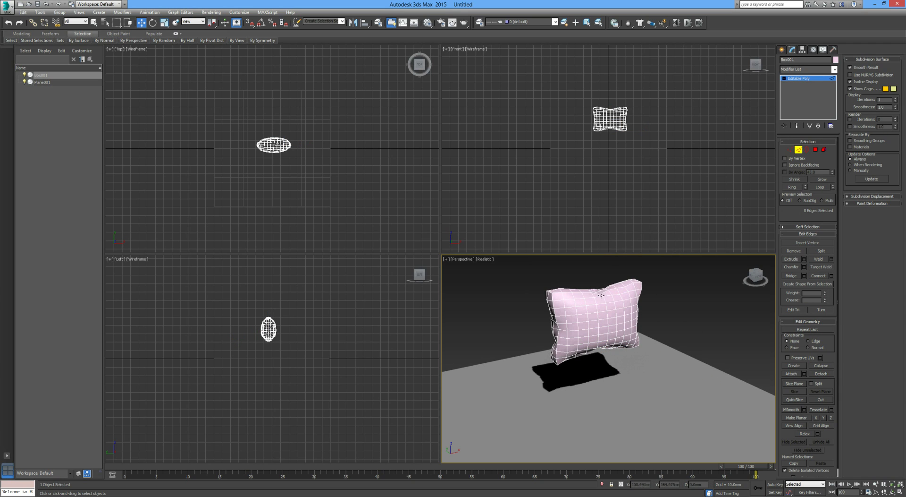
middle_click_drag(601, 295, 612, 311, "alt")
scroll(585, 301, "up", 5)
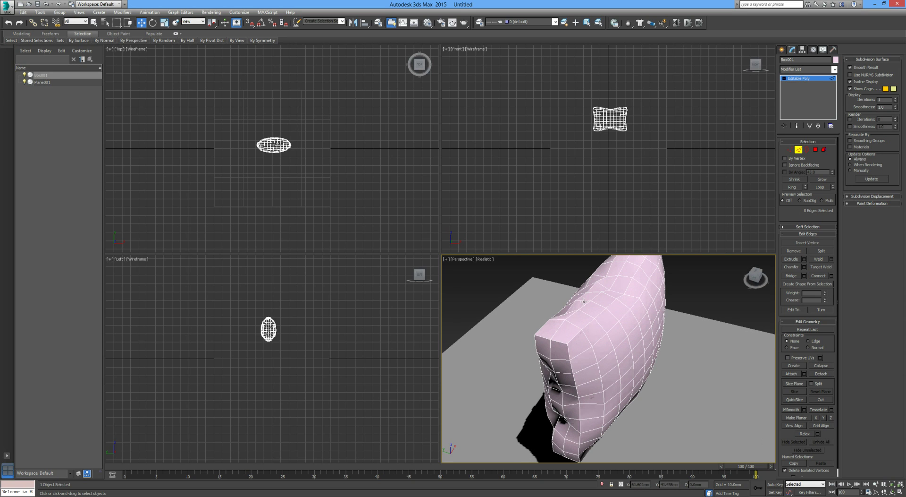
left_click(558, 326)
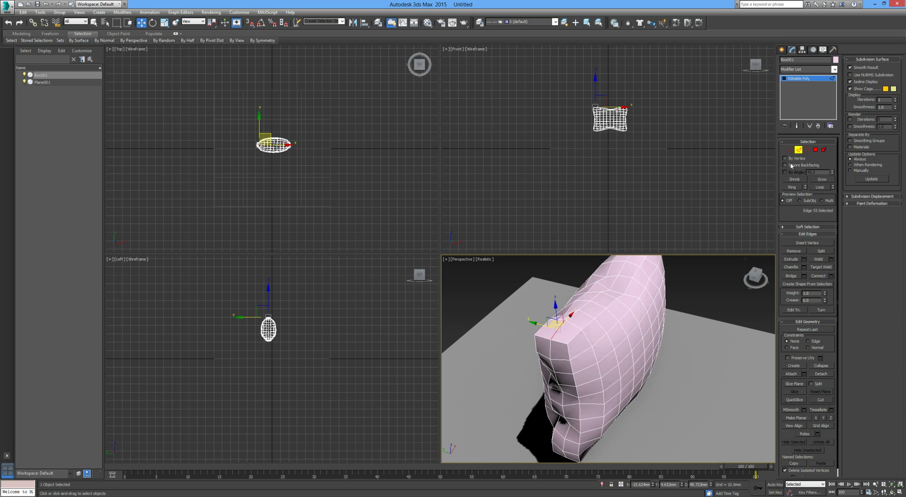
left_click(819, 188)
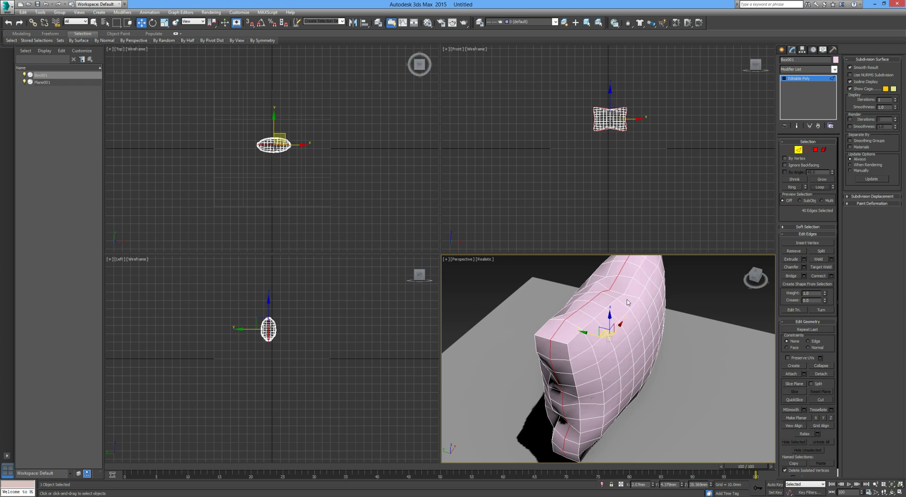
Step: Extrude the selected edge loop into a seam groove around the pillow
left_click(793, 259)
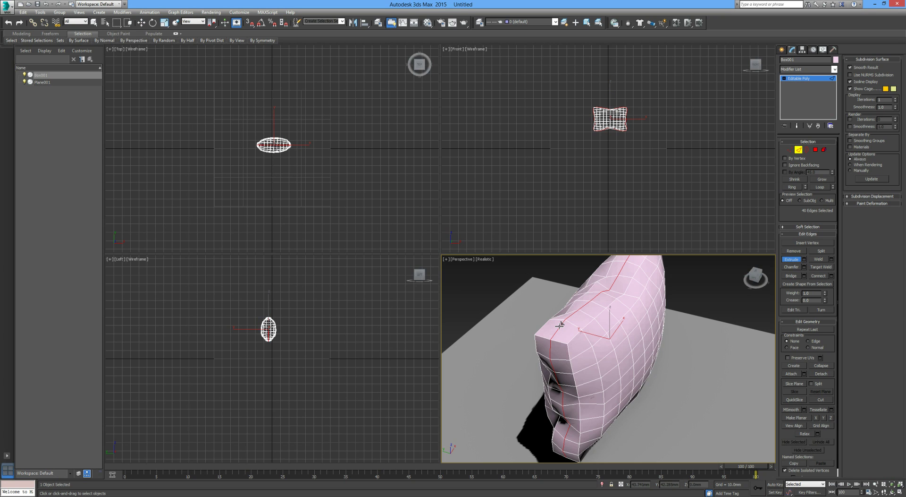
left_click_drag(560, 325, 560, 326)
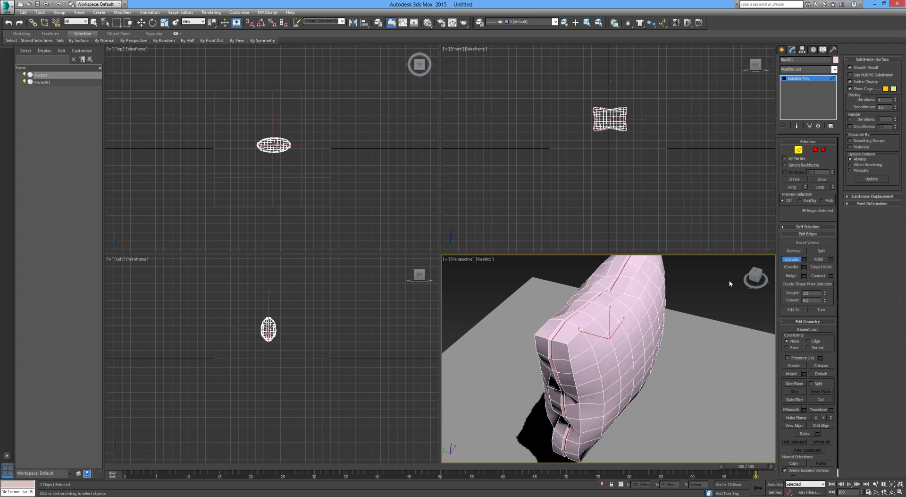
key("w")
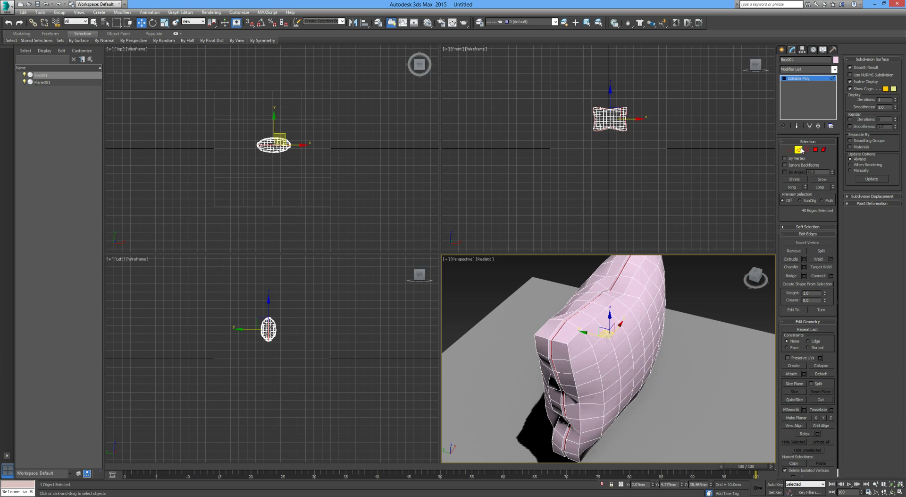
left_click(799, 150)
Step: Add a TurboSmooth modifier to Box001 and switch it off
mouse_move(720, 298)
middle_mouse_down("alt")
mouse_move(679, 293)
mouse_move(673, 279)
mouse_move(706, 295)
mouse_move(717, 288)
middle_mouse_up("alt")
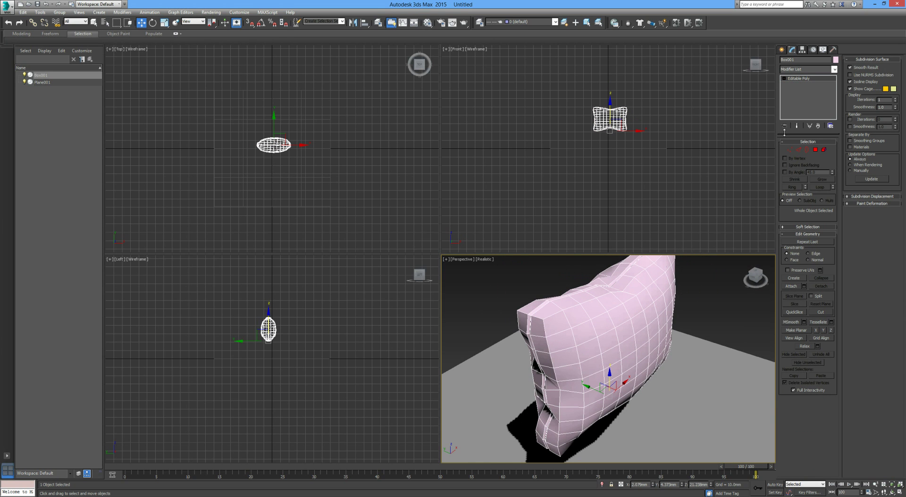
left_click(803, 70)
scroll(801, 249, "down", 5)
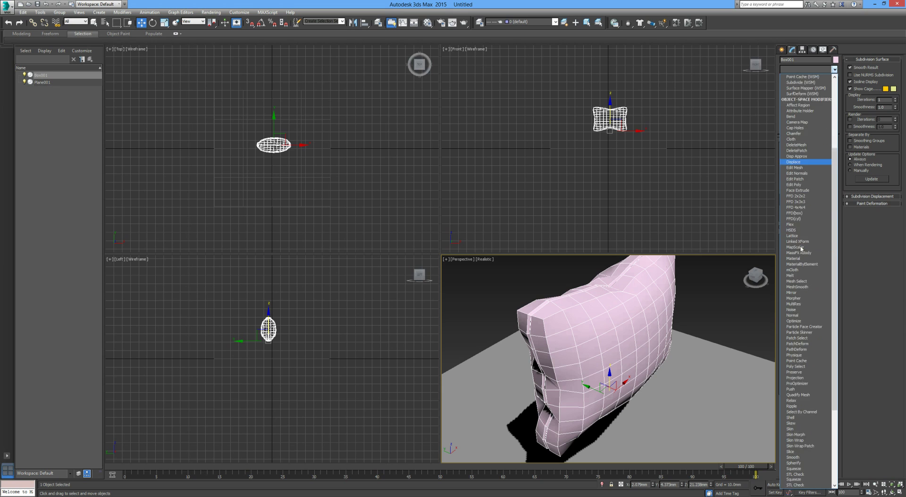
scroll(801, 249, "down", 5)
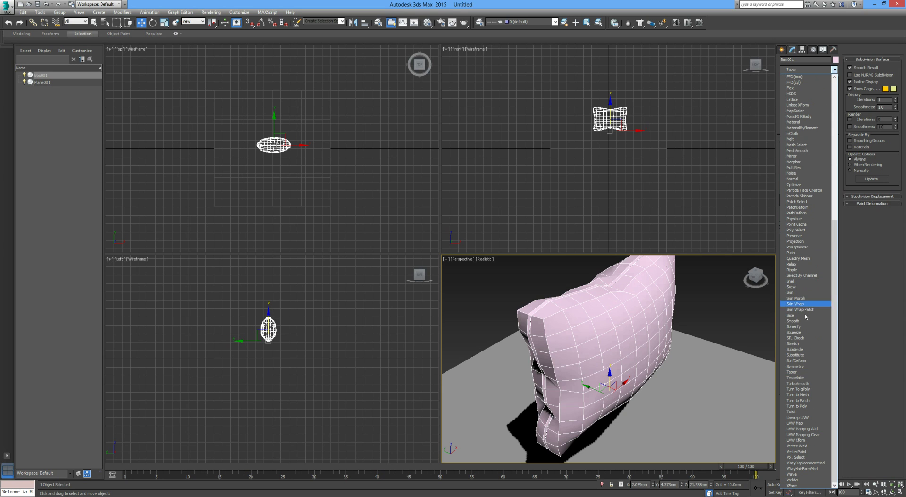
left_click(803, 383)
left_click(713, 324)
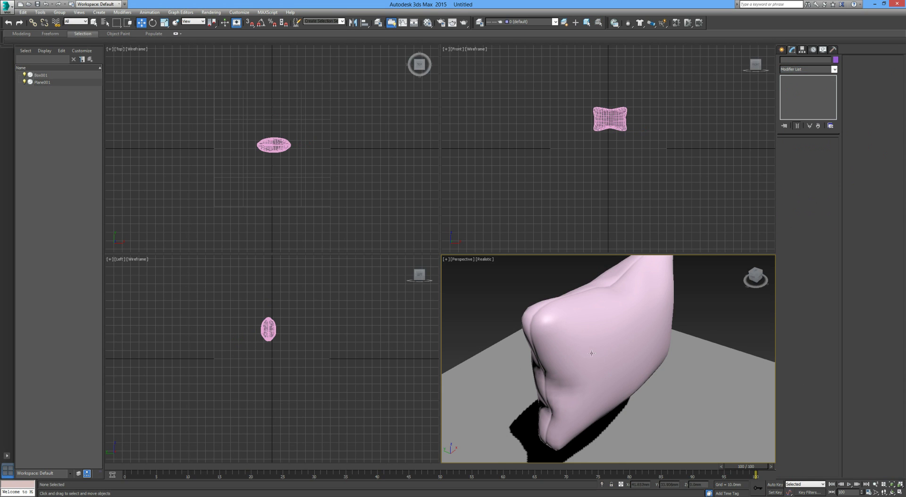
middle_click_drag(713, 325, 590, 353, "alt")
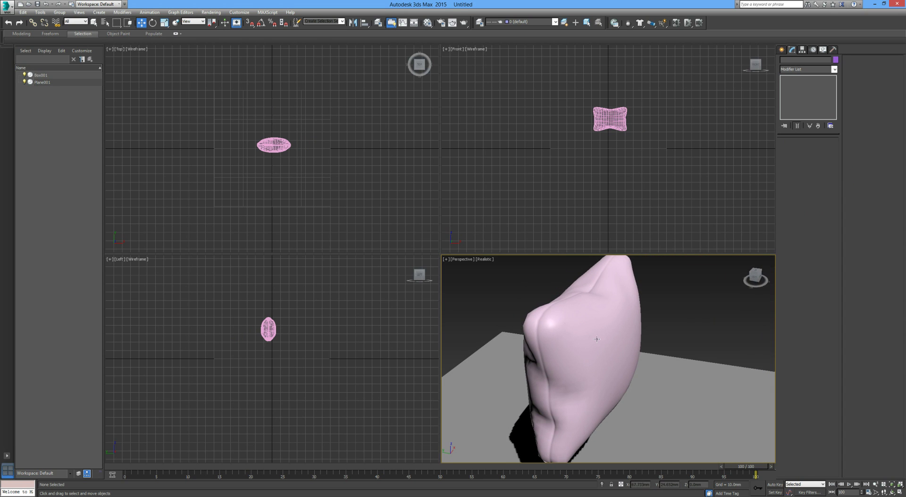
left_click(563, 314)
left_click(785, 78)
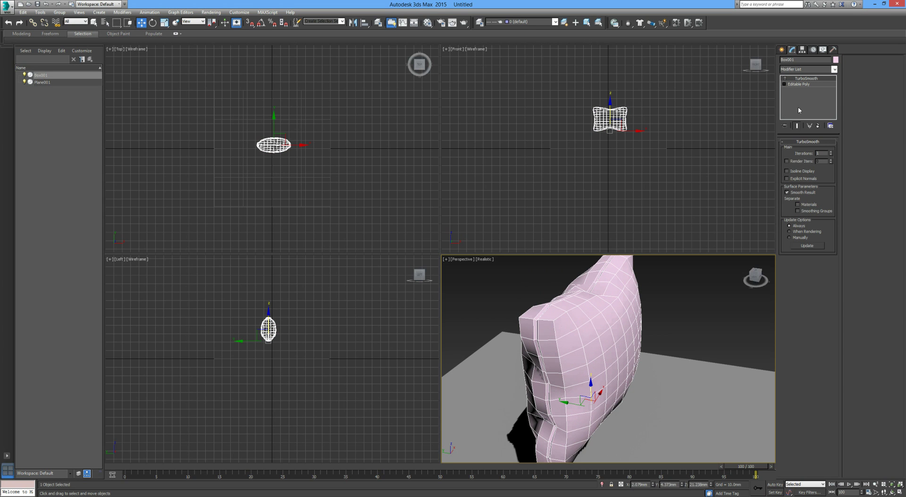
Step: Extrude the pillow's seam edge loop again to widen and deepen the groove
left_click(792, 85)
left_click(799, 150)
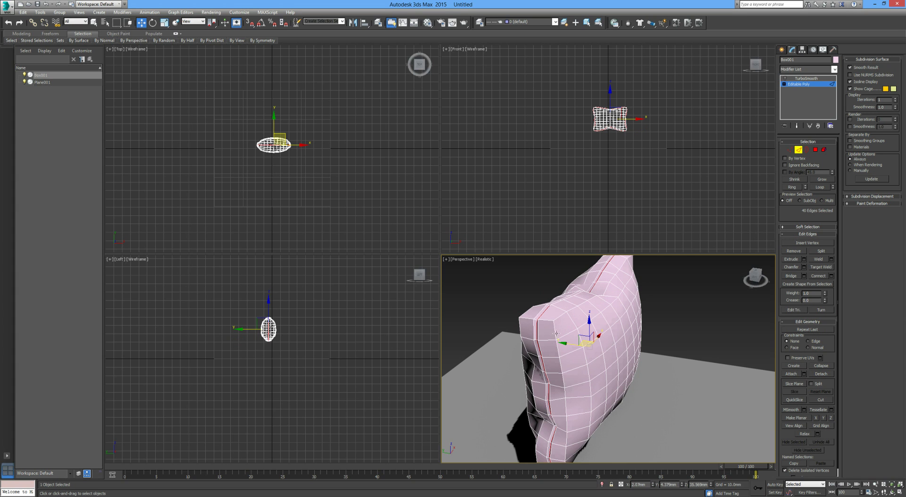
left_click(793, 260)
middle_click_drag(543, 309, 560, 318, "alt")
scroll(564, 318, "up", 3)
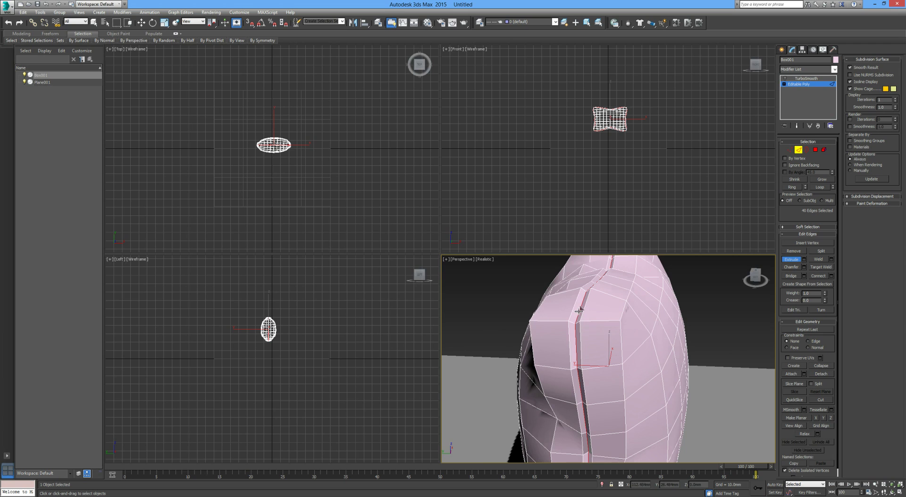
left_click_drag(579, 310, 579, 310)
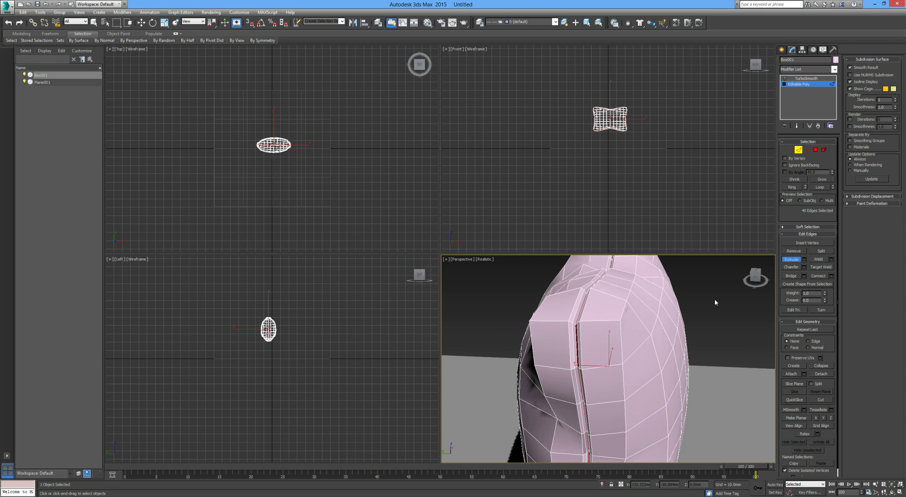
key("w")
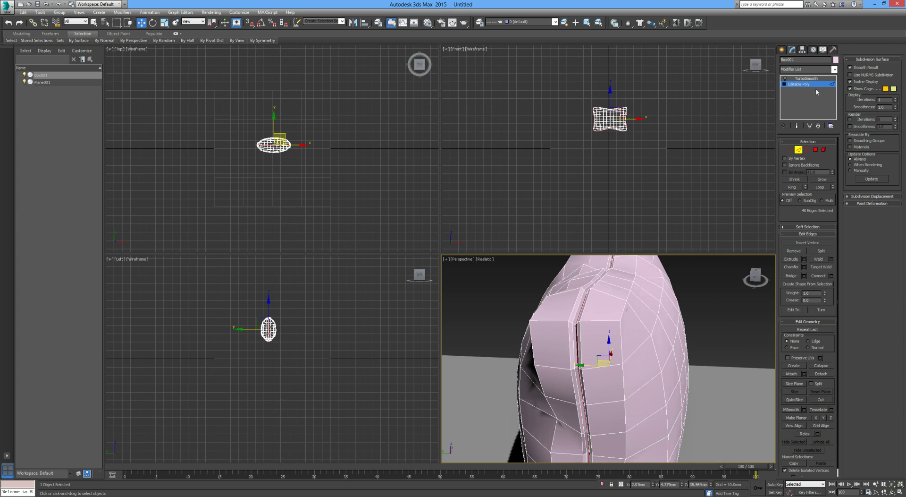
Step: Return to the whole Box001 object and enable its TurboSmooth modifier
left_click(783, 84)
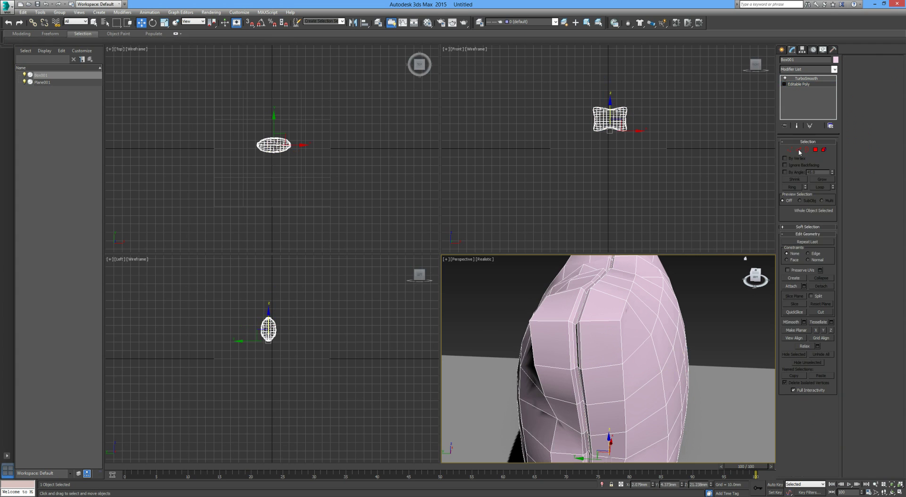
left_click(712, 300)
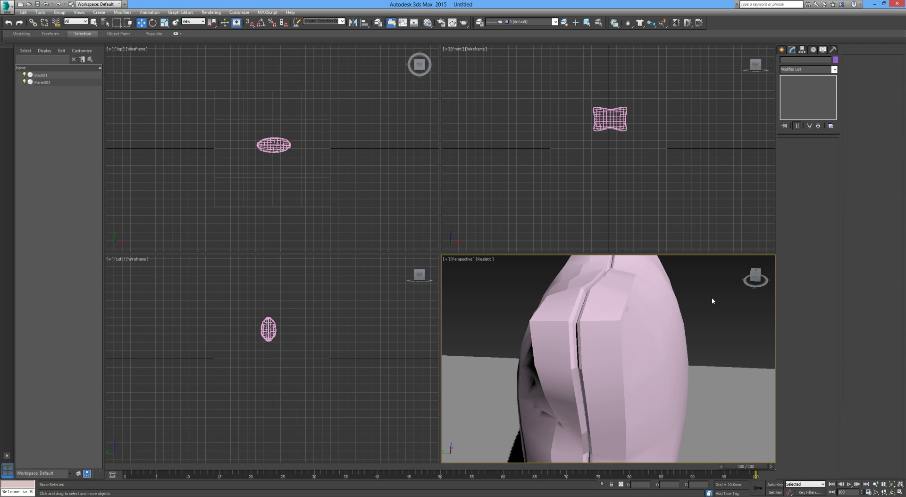
key("ctrl+z")
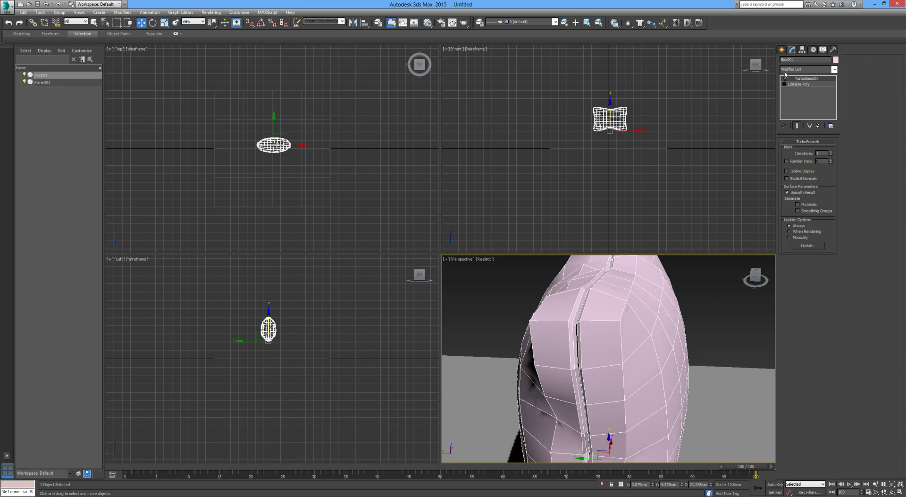
left_click(785, 79)
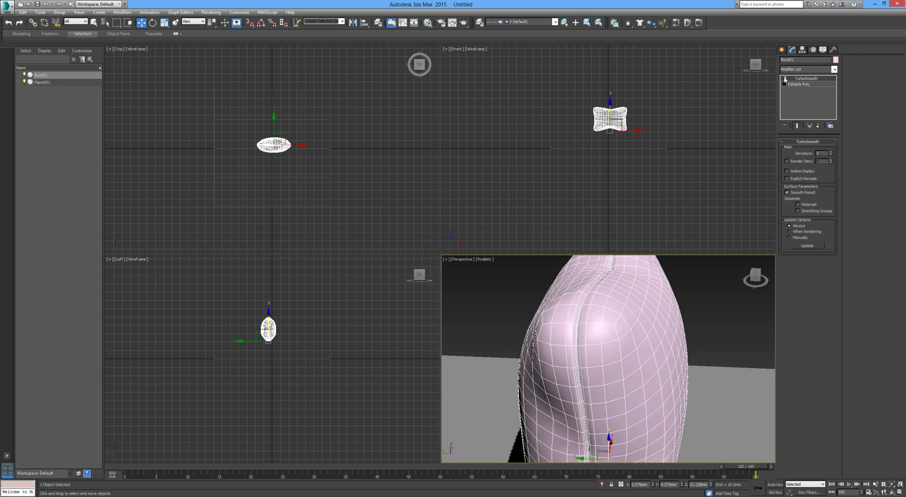
Step: Orbit and zoom around the smoothed pillow on the ground plane, then reselect it
left_click(693, 309)
scroll(698, 321, "down", 10)
middle_click_drag(699, 322, 669, 316, "alt")
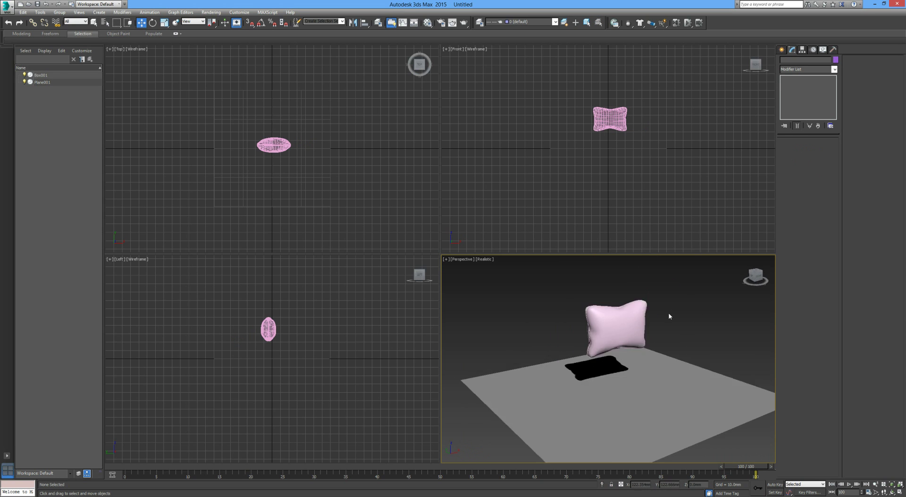
scroll(670, 316, "up", 2)
scroll(669, 316, "down", 5)
scroll(632, 314, "up", 10)
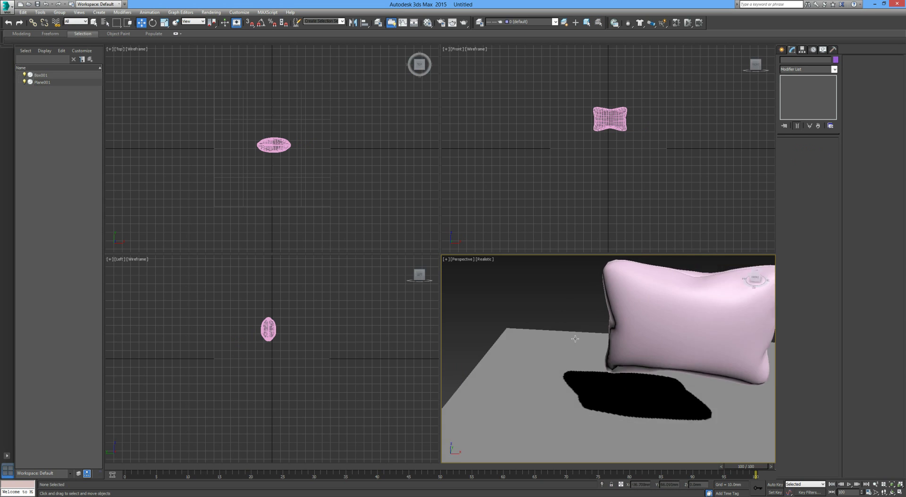
scroll(575, 339, "down", 5)
mouse_move(575, 338)
middle_mouse_down("alt")
mouse_move(604, 331)
mouse_move(561, 337)
mouse_move(573, 345)
mouse_move(564, 339)
middle_mouse_up("alt")
scroll(603, 330, "down", 2)
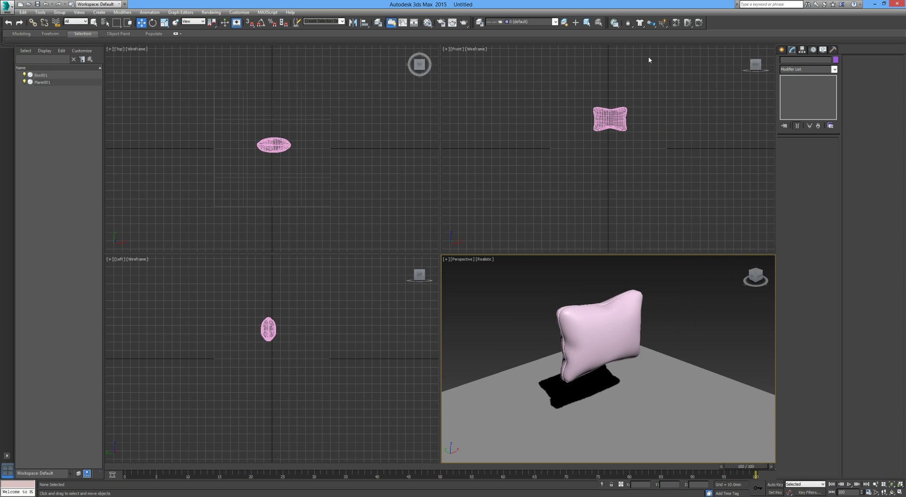
scroll(614, 346, "down", 2)
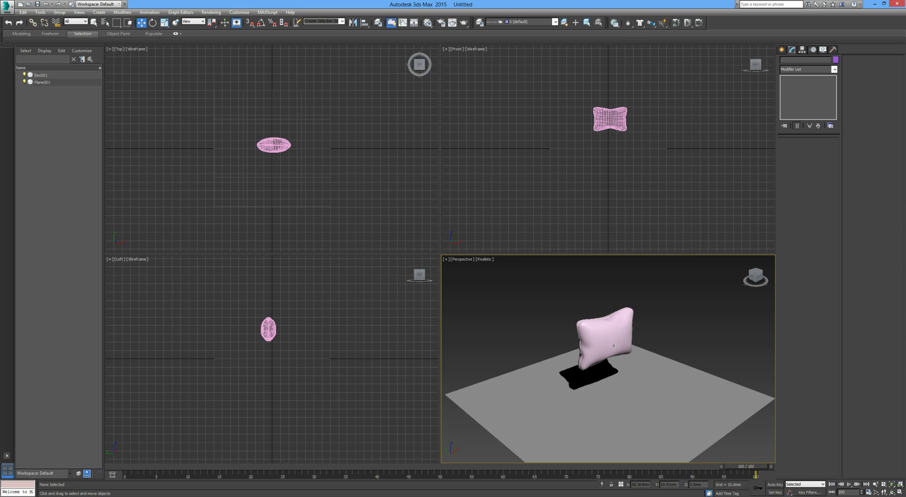
left_click(613, 345)
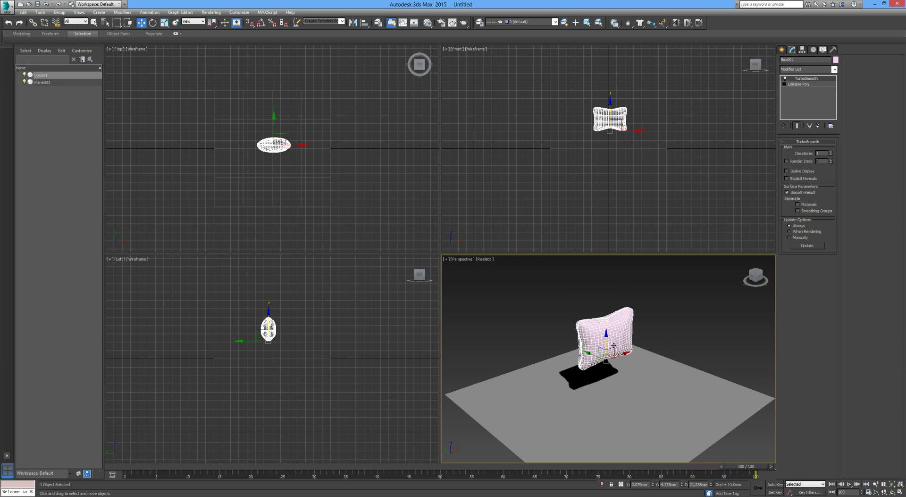
left_click(804, 70)
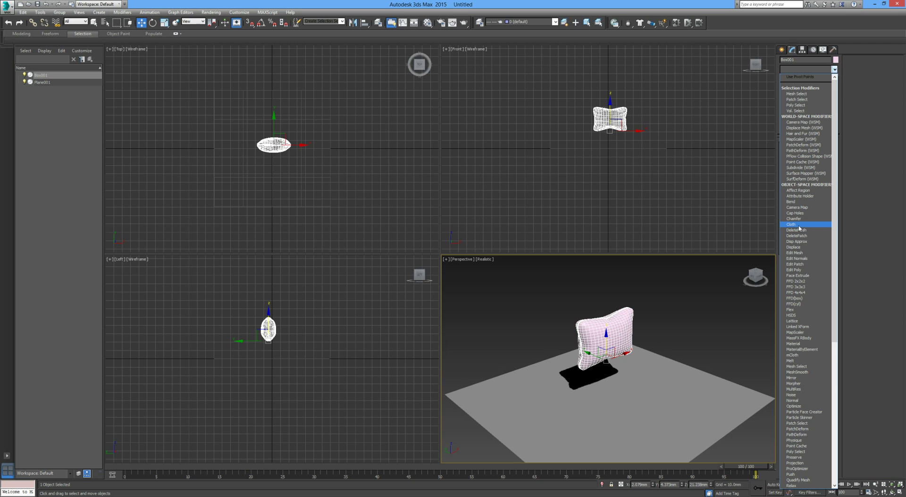
Step: Add a Cloth modifier and make Box001 a Silk cloth object with pressure 5.0
left_click(800, 225)
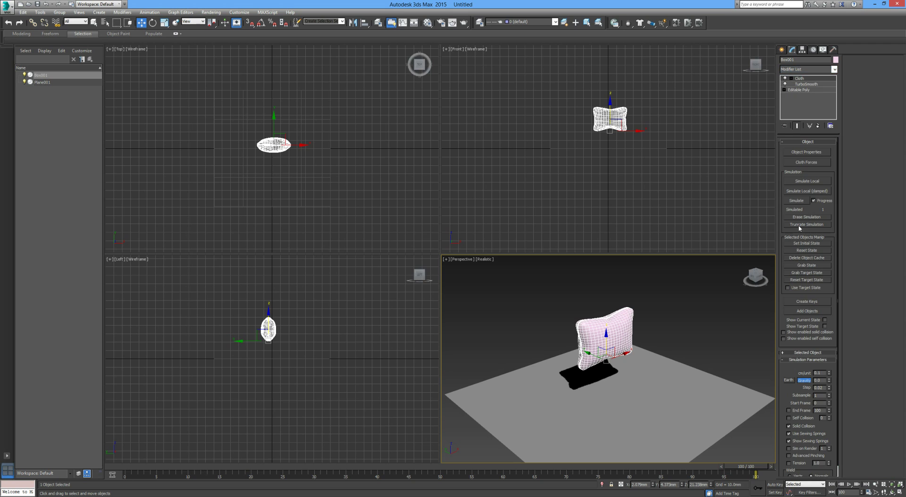
left_click(806, 151)
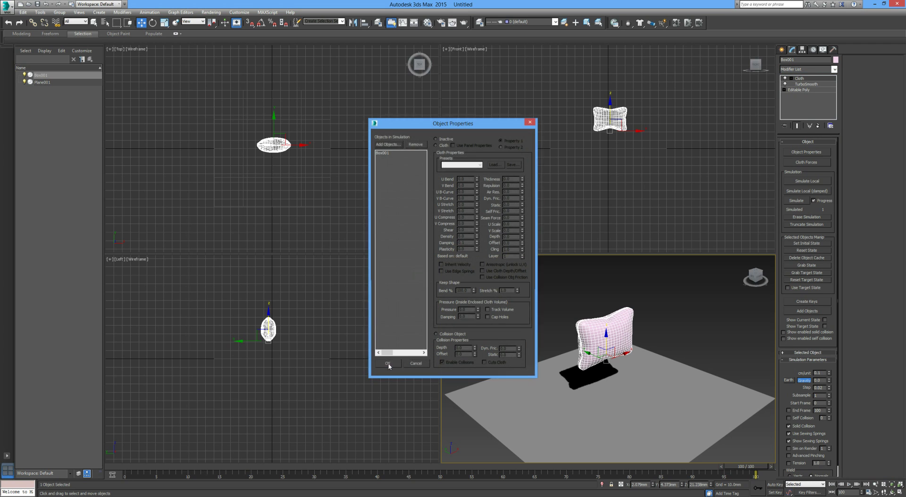
left_click(382, 154)
left_click(442, 145)
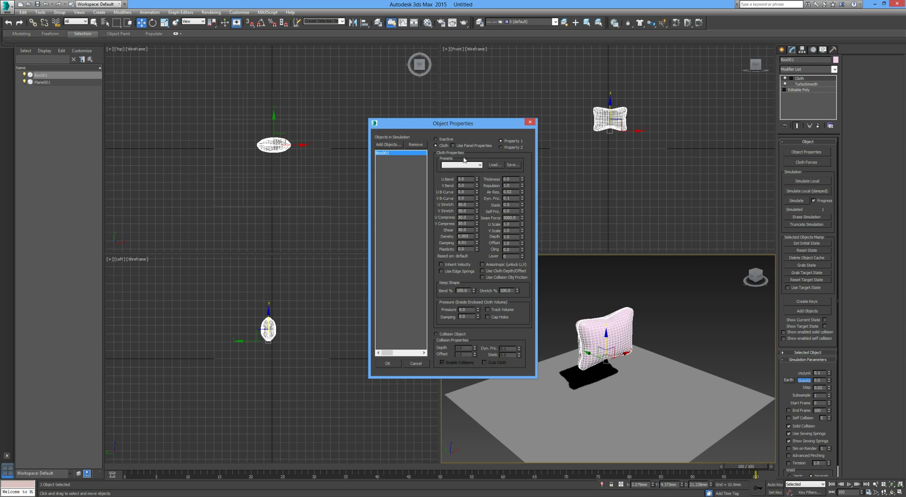
left_click(464, 165)
left_click(453, 212)
double_click(463, 309)
type("1")
key("Return")
type("4")
key("Return")
Step: Add Plane001 to the simulation as a collision object and confirm Object Properties
left_click(388, 144)
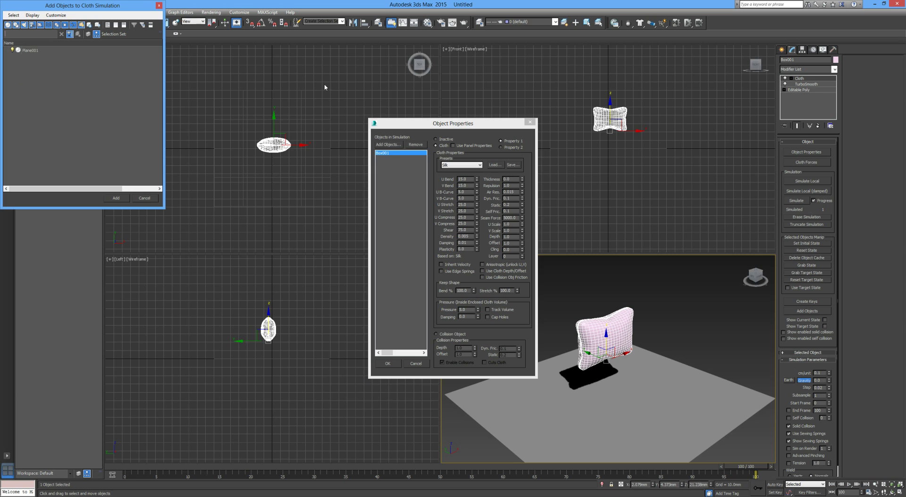
double_click(33, 51)
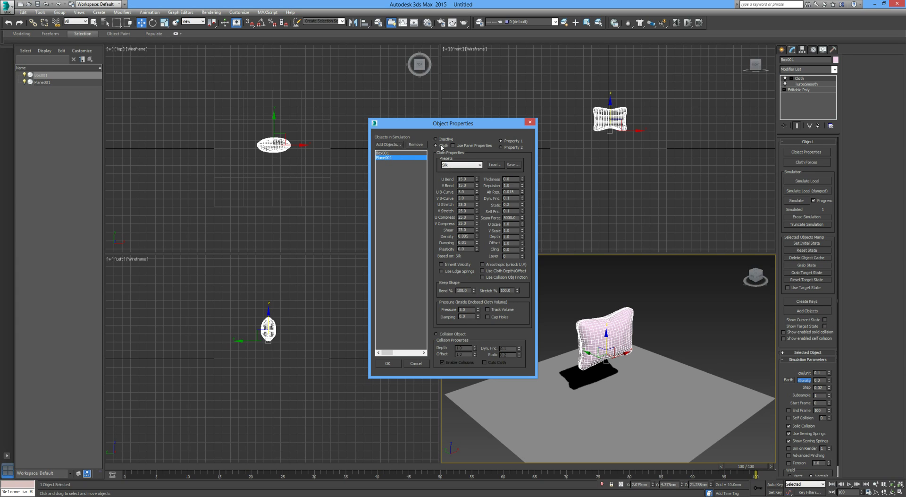
left_click(391, 159)
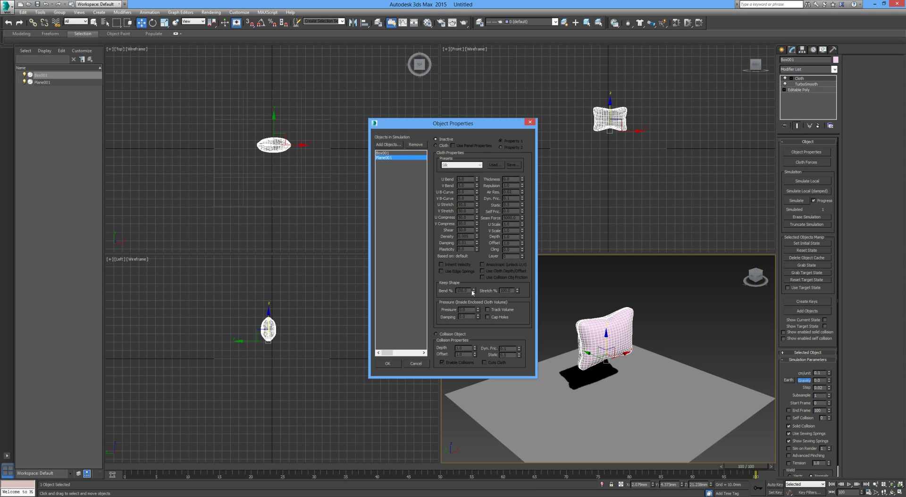
left_click(451, 333)
left_click(395, 364)
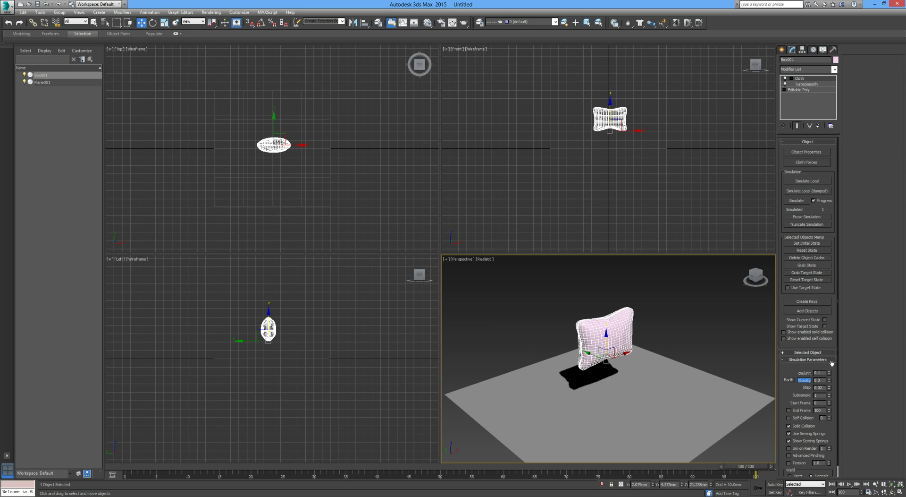
Step: Set cm/unit to 3.0, adjust gravity, and let the cloth simulation run through 100 frames
left_click(818, 373)
type("3")
key("Return")
double_click(823, 381)
type("4")
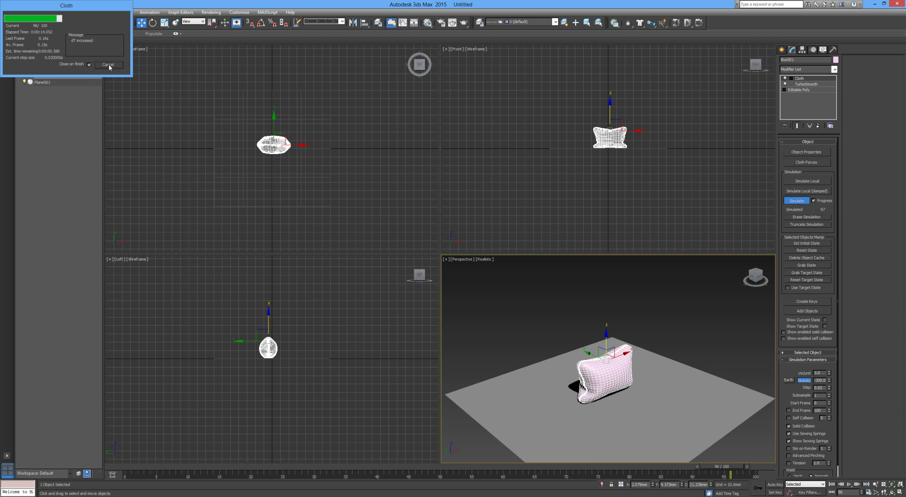
left_click(564, 333)
Step: Maximize the Perspective view, play the cloth drop to frame 61, then rewind to frame 0
key("alt+w")
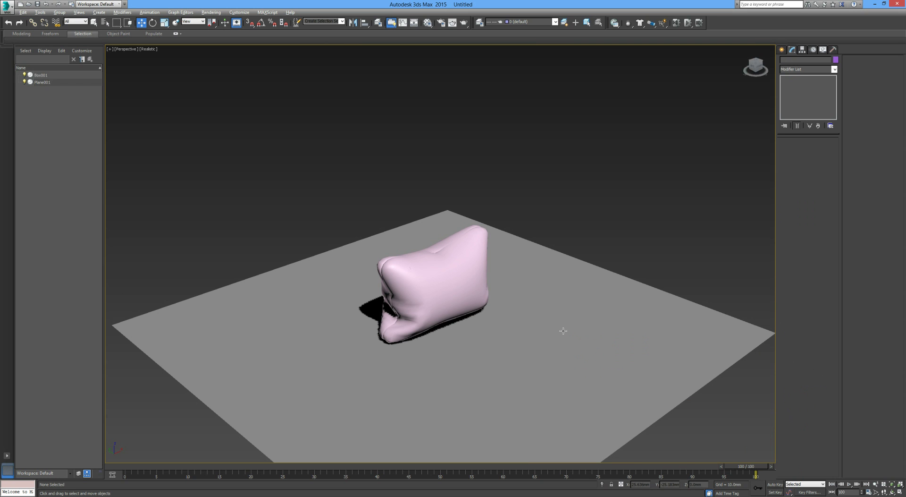
middle_click_drag(556, 334, 630, 328, "alt")
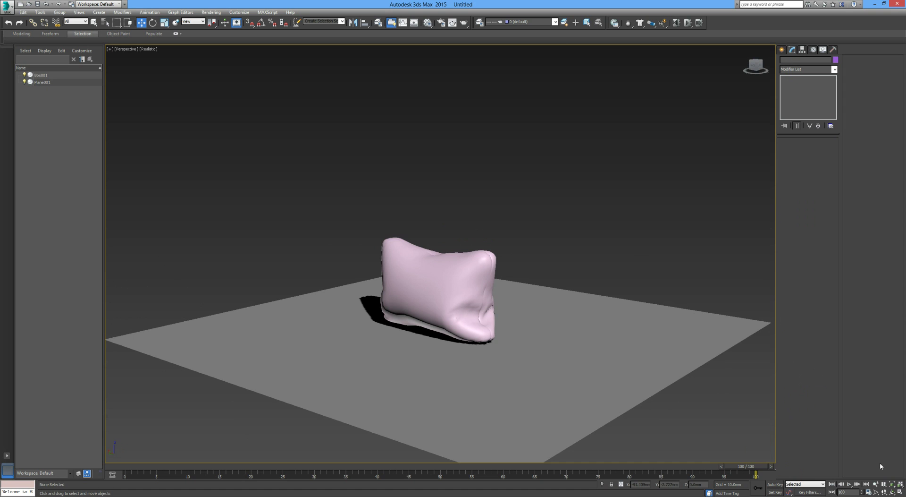
left_click(848, 484)
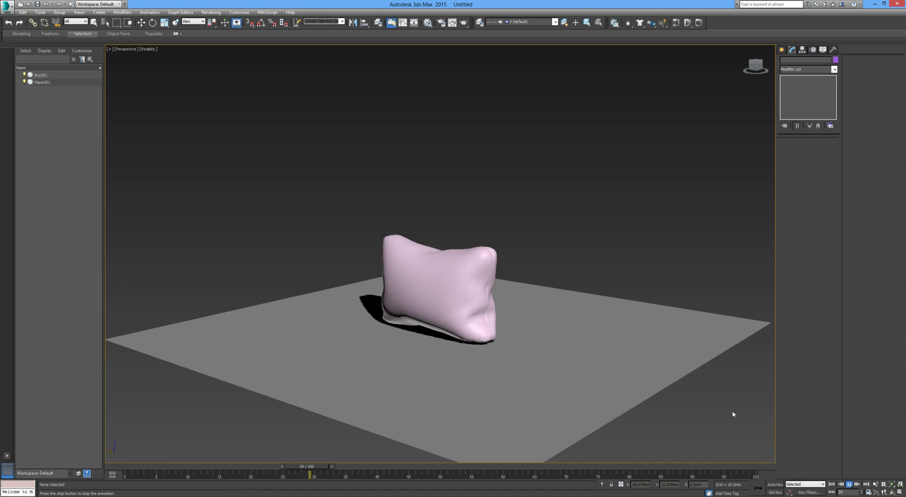
middle_click_drag(706, 402, 651, 393, "alt")
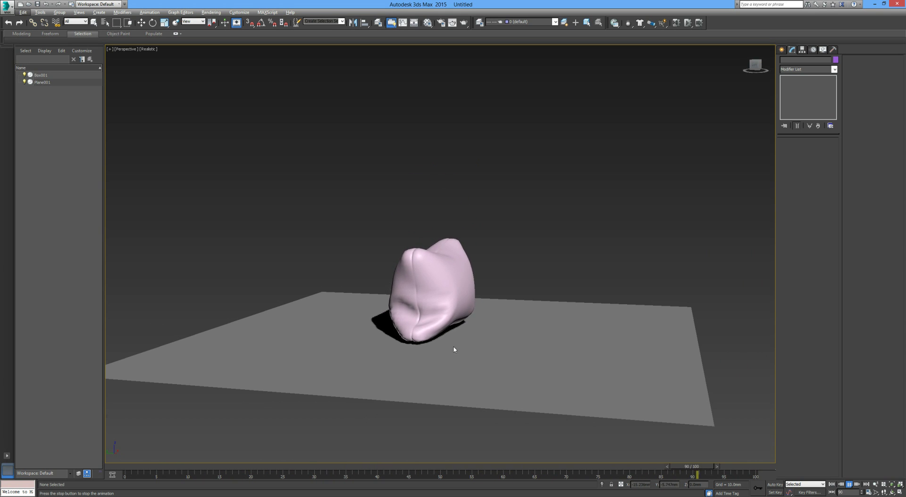
middle_click_drag(453, 348, 412, 376, "alt")
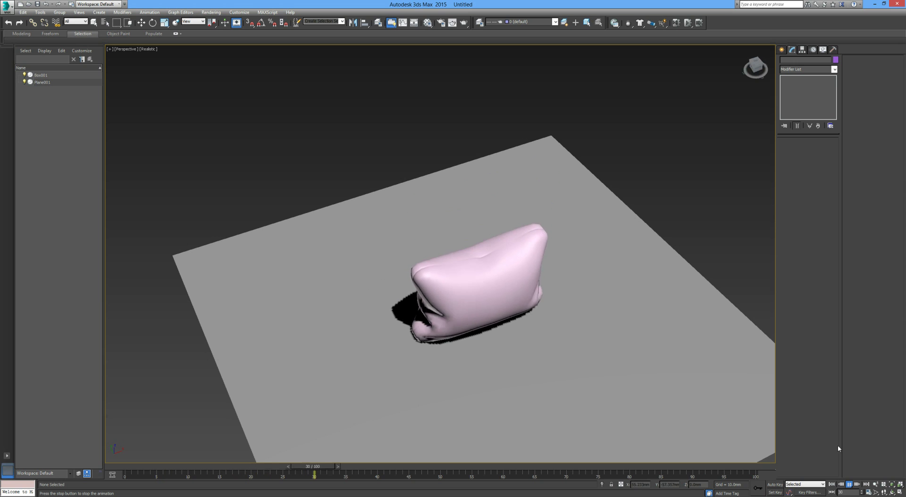
left_click(851, 484)
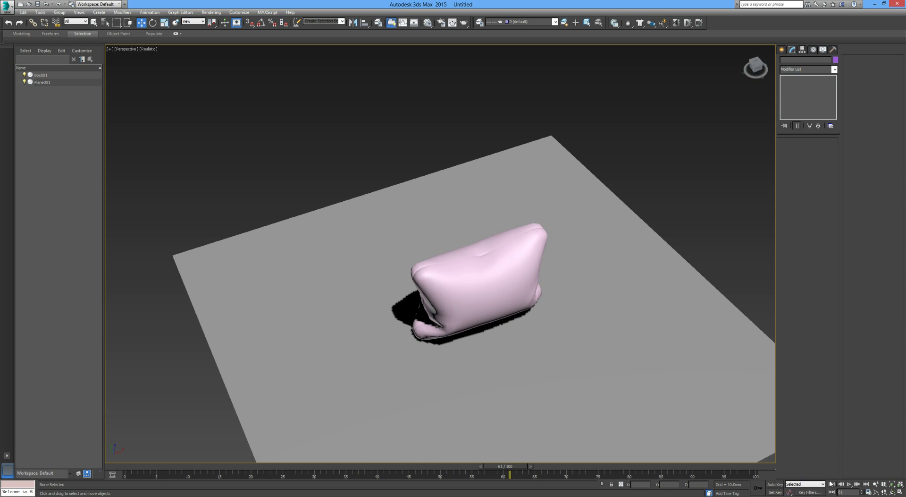
left_click(832, 484)
middle_click_drag(649, 374, 587, 296, "alt")
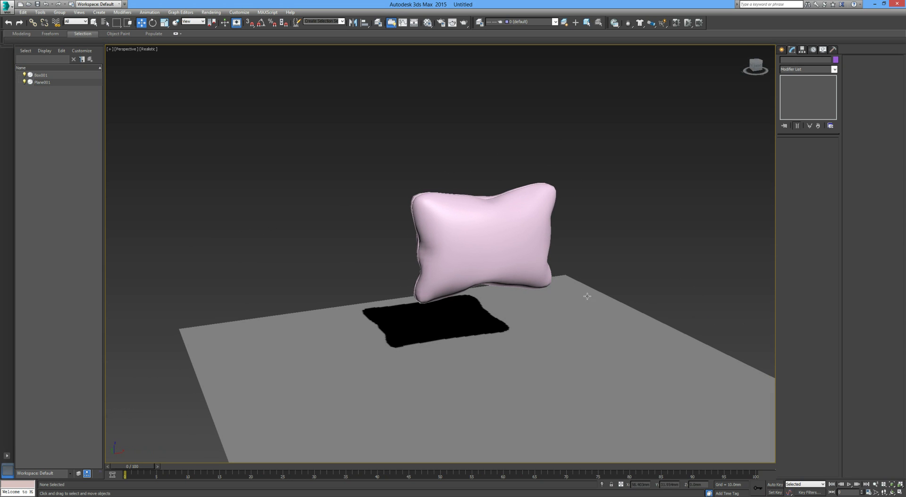
scroll(510, 240, "down", 3)
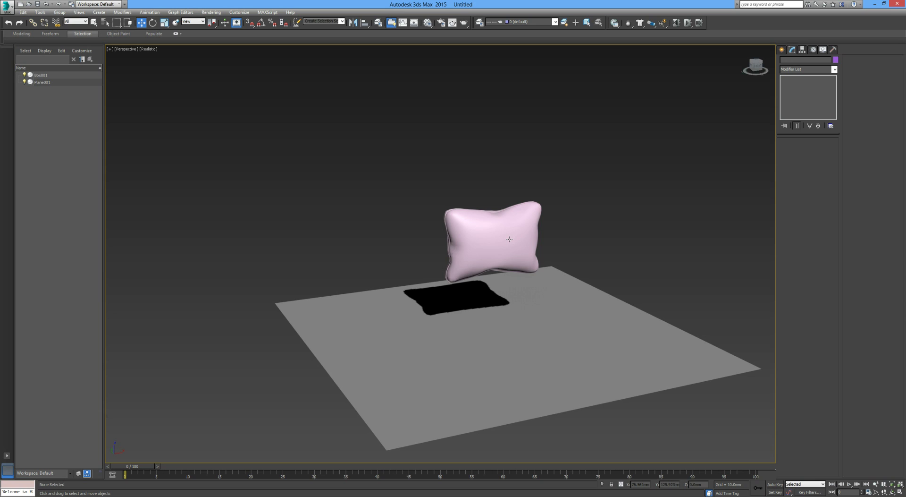
left_click(510, 240)
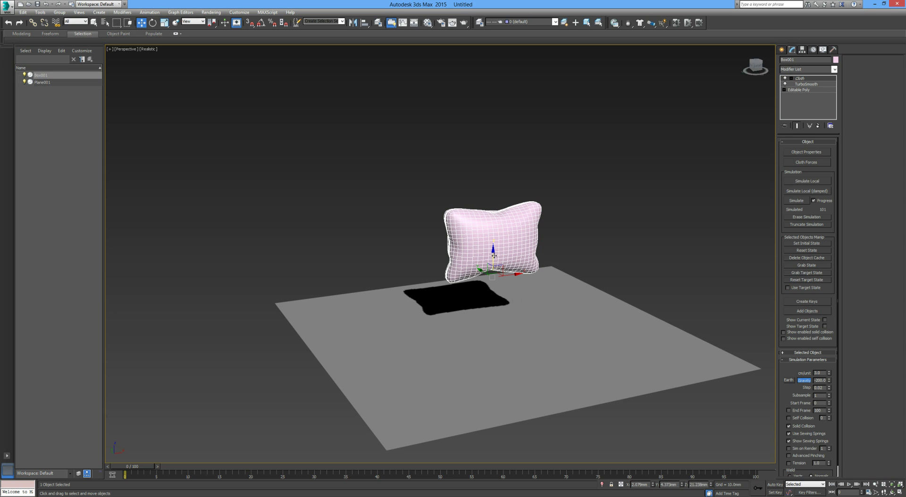
Step: Clone the pillow as Box002, tilt it, and move it below and right of Box001
middle_click_drag(494, 259, 499, 256, "alt")
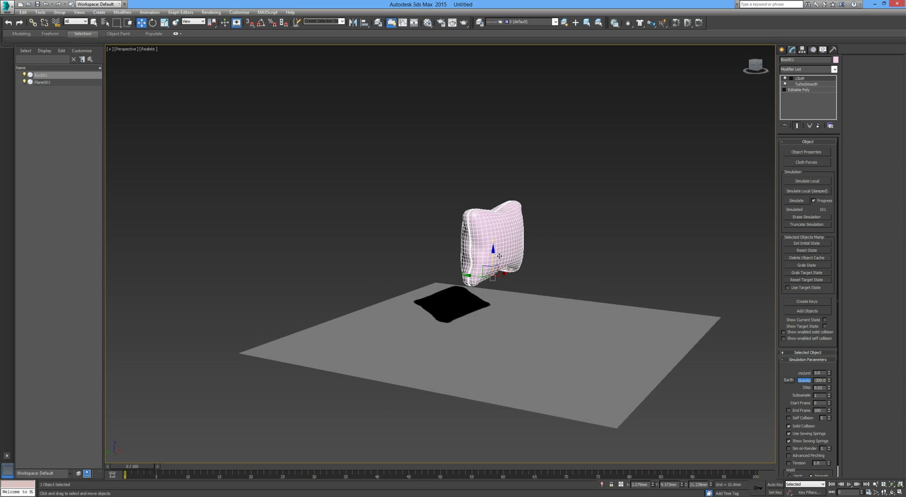
left_click_drag(492, 256, 454, 278, "shift")
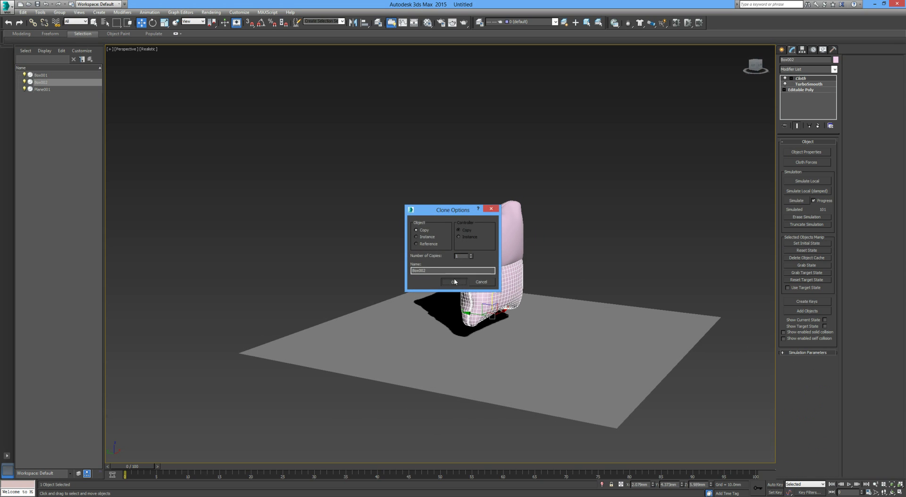
key("Return")
key("e")
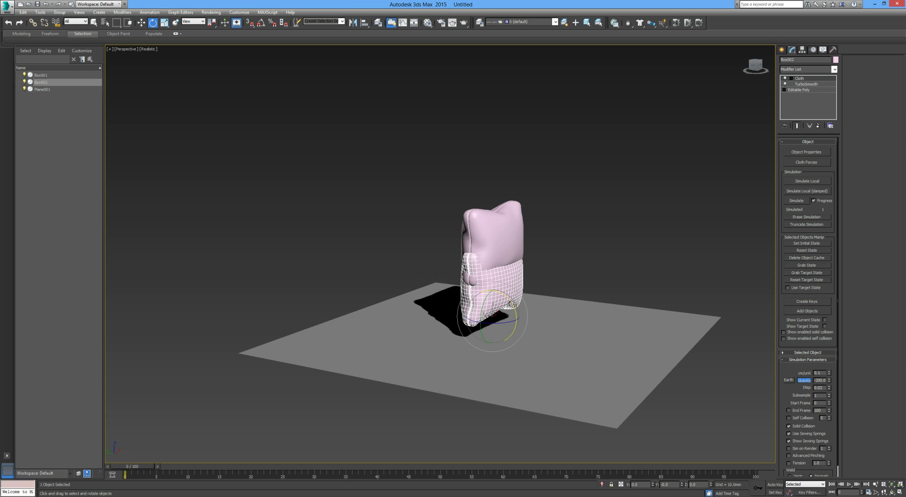
left_click_drag(487, 290, 471, 272)
key("w")
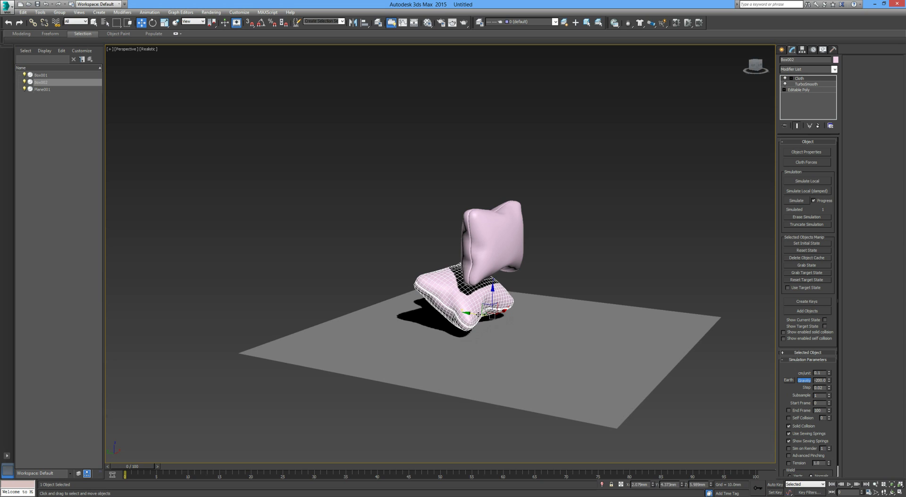
left_click_drag(478, 314, 491, 315)
Step: Raise the upper pillow above the lower one and reselect it to show its Cloth settings
left_click(493, 250)
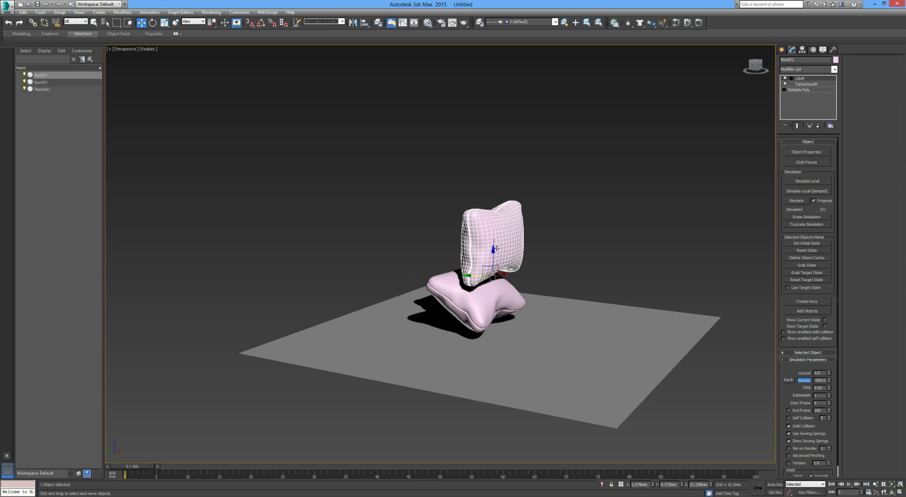
left_click_drag(494, 255, 497, 216)
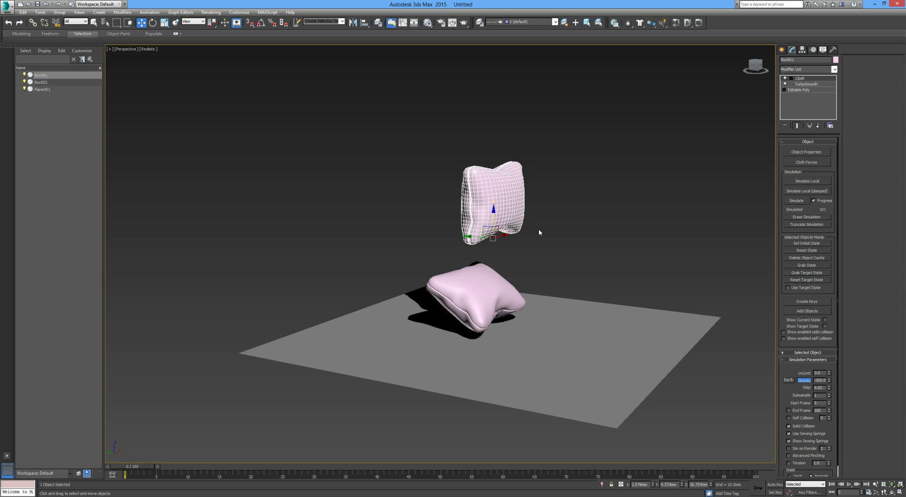
left_click(509, 302)
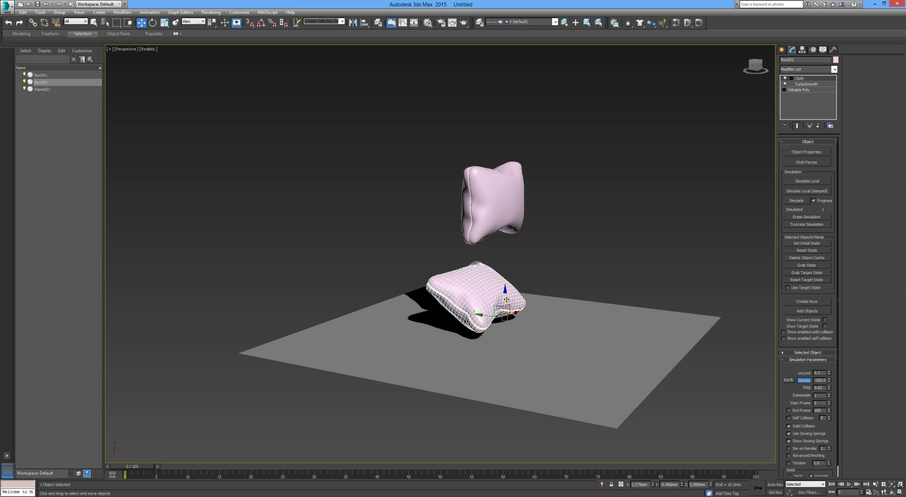
left_click_drag(506, 300, 512, 290)
left_click(537, 268)
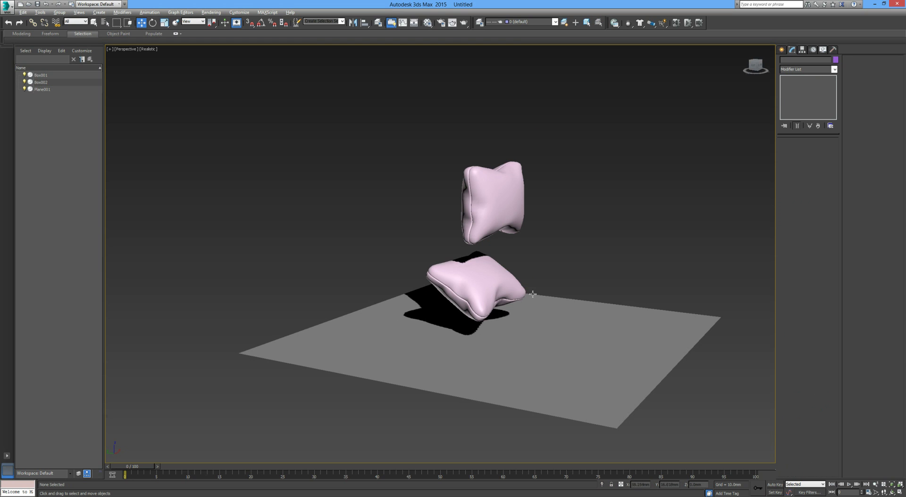
middle_click_drag(532, 294, 485, 270, "alt")
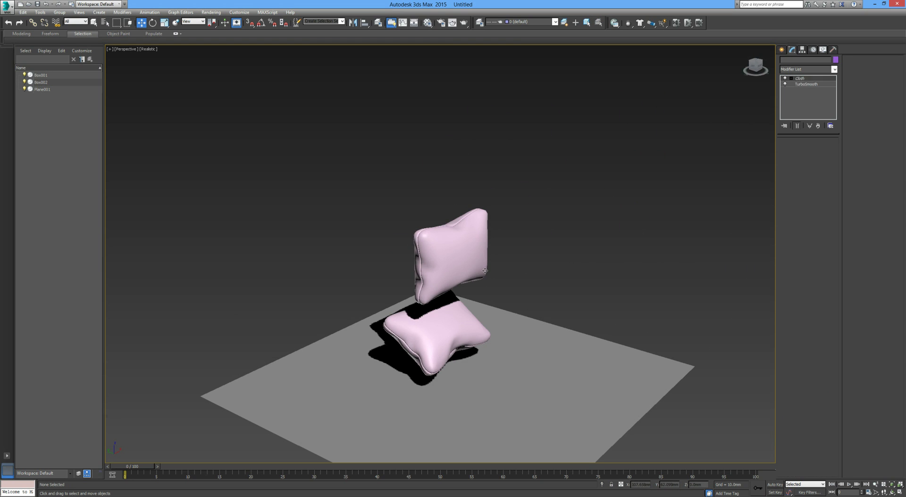
left_click(484, 270)
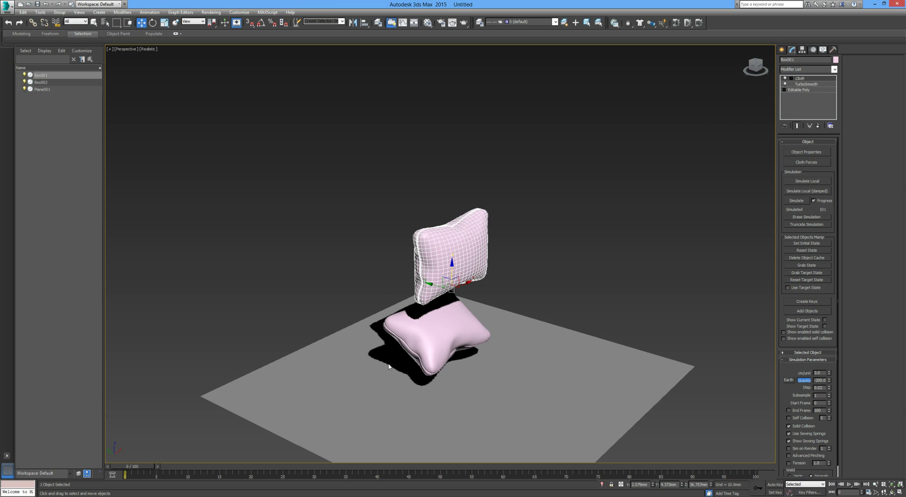
Step: Add Box002 to Box001's cloth simulation objects and confirm Object Properties
left_click(388, 145)
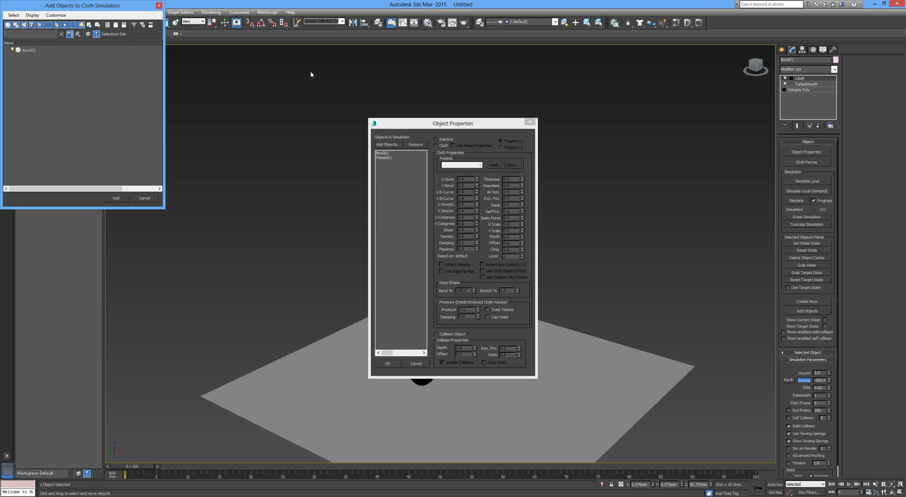
left_click(33, 50)
left_click(116, 198)
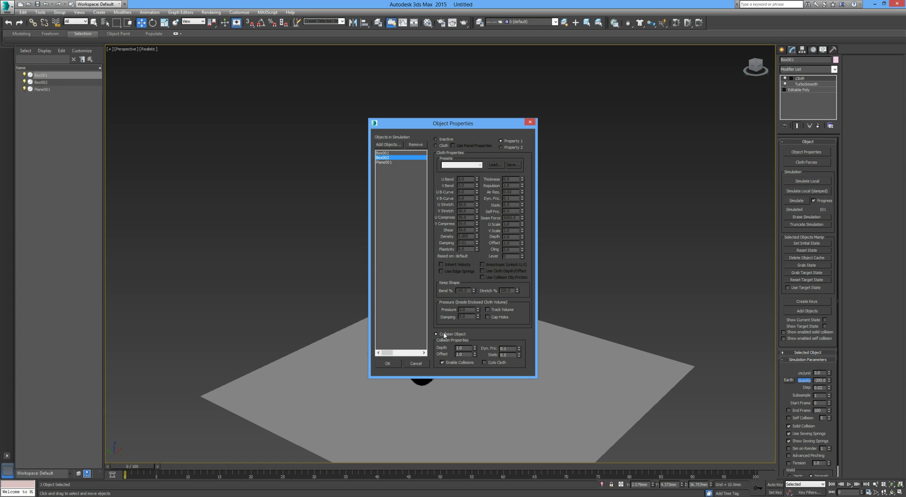
left_click(388, 365)
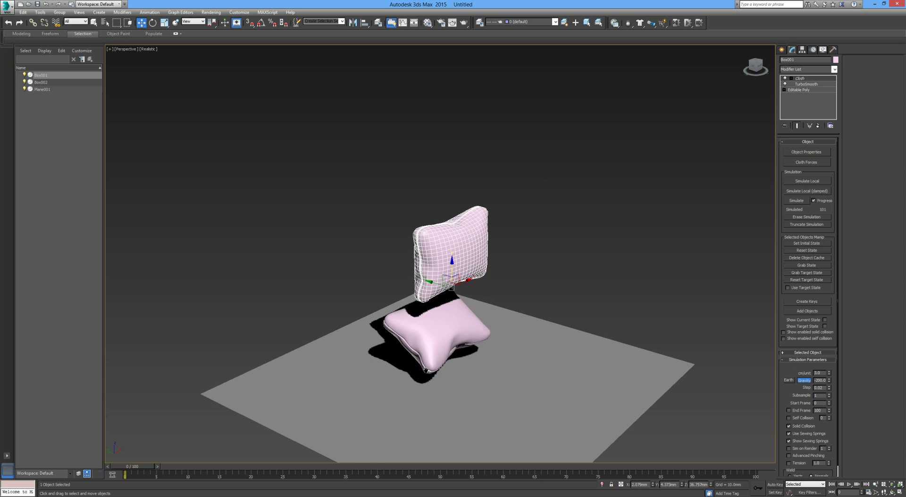
Step: Simulate the falling pillows, then erase the cached cloth result
middle_click_drag(422, 360, 453, 338, "alt")
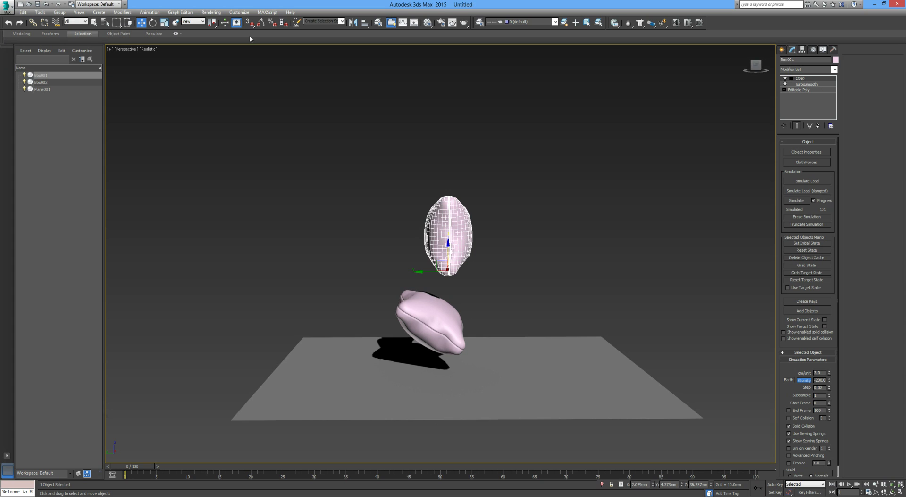
left_click(802, 201)
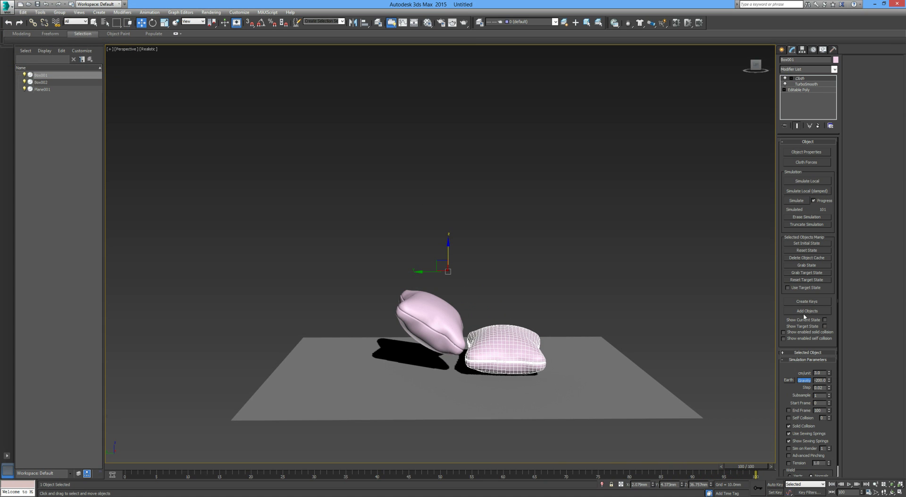
left_click(802, 217)
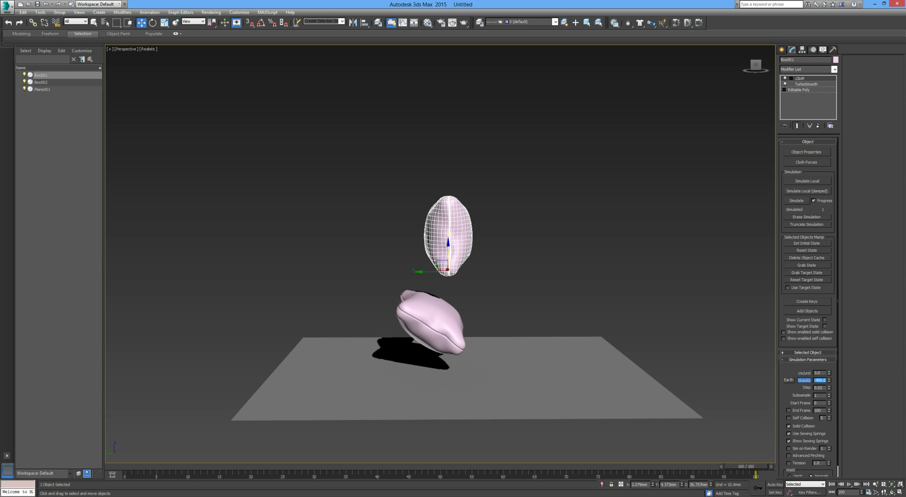
Step: Shift Box002 slightly right, briefly test-simulate Box001, then erase the simulation
left_click(438, 327)
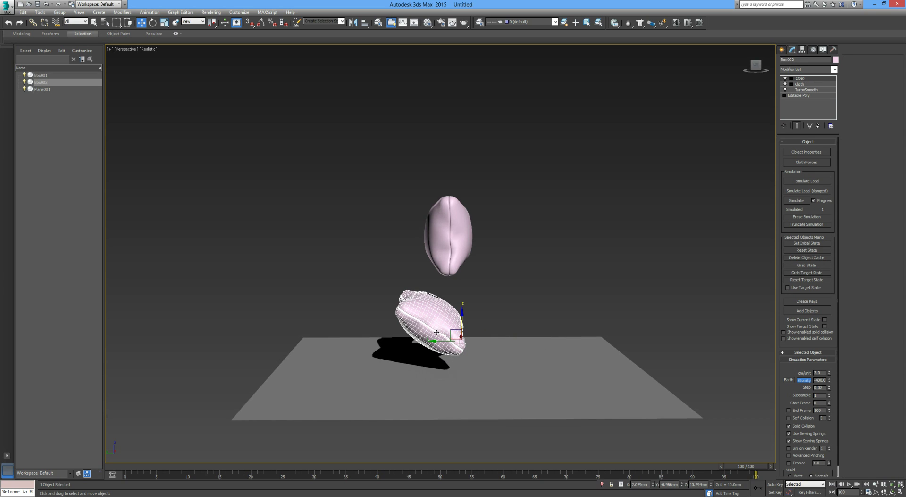
left_click_drag(441, 342, 464, 342)
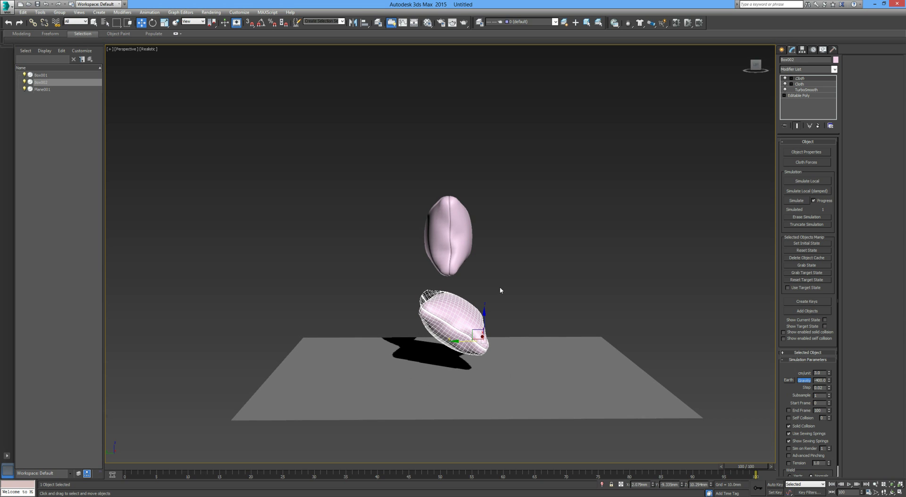
left_click(500, 290)
middle_click_drag(557, 310, 520, 316, "alt")
left_click(500, 232)
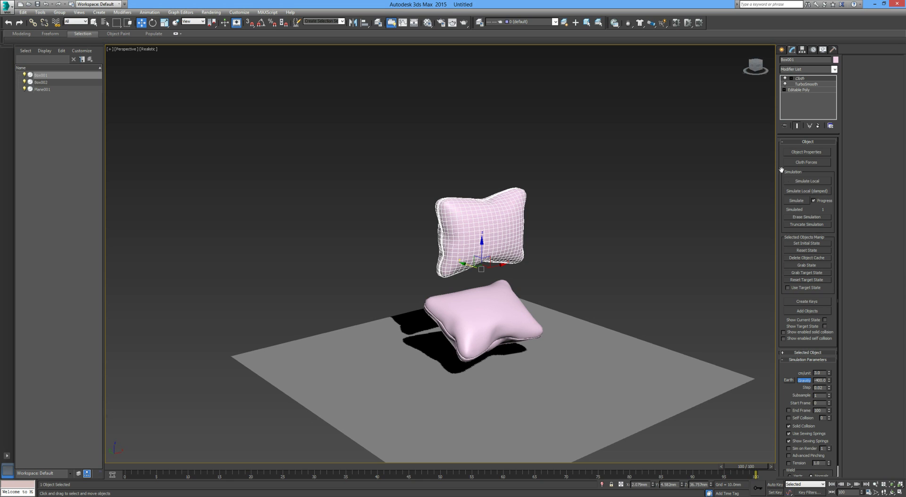
left_click(797, 200)
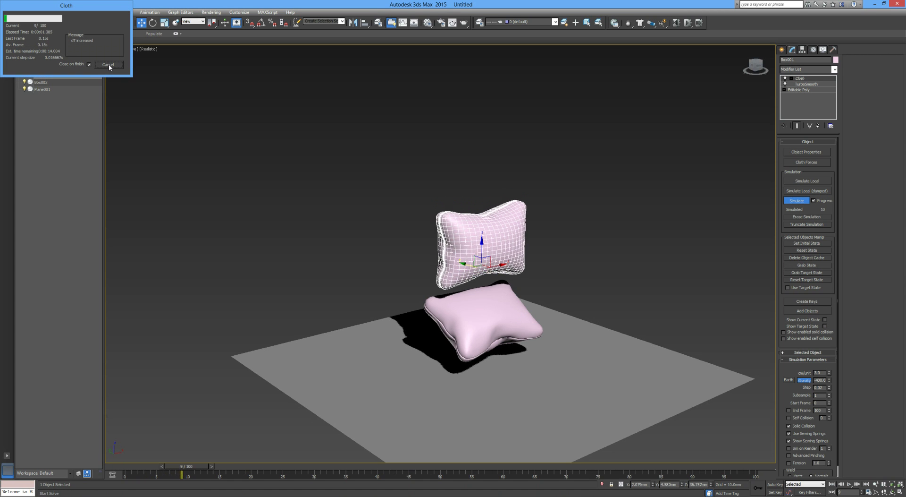
left_click(108, 65)
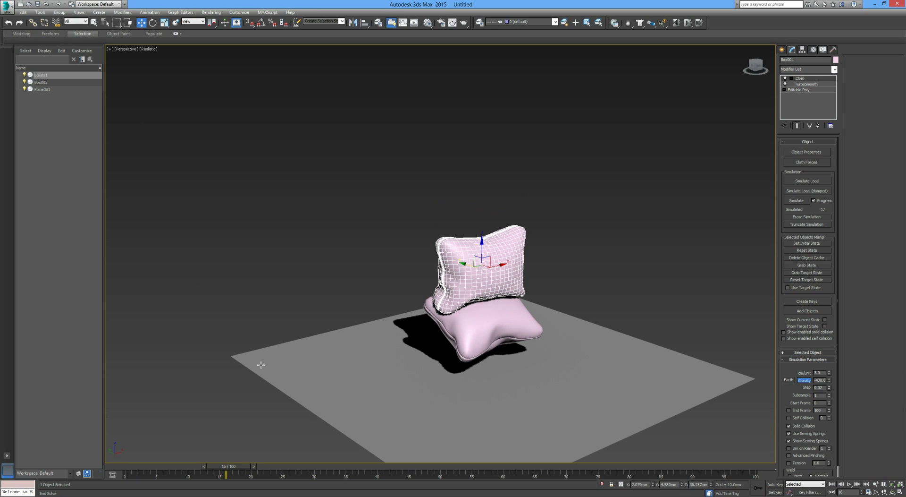
left_click(811, 218)
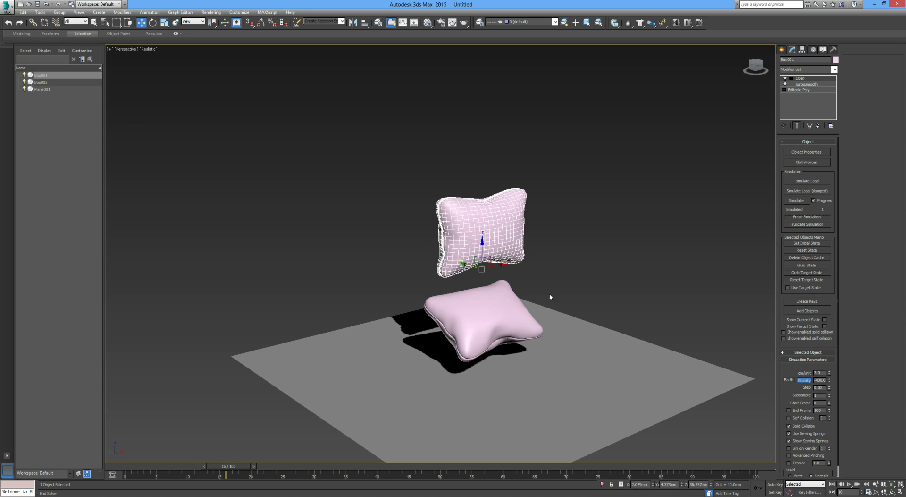
Step: Move Box002 left and re-simulate Box001, stopping at frame 19
middle_click_drag(520, 313, 555, 311, "alt")
left_click(509, 322)
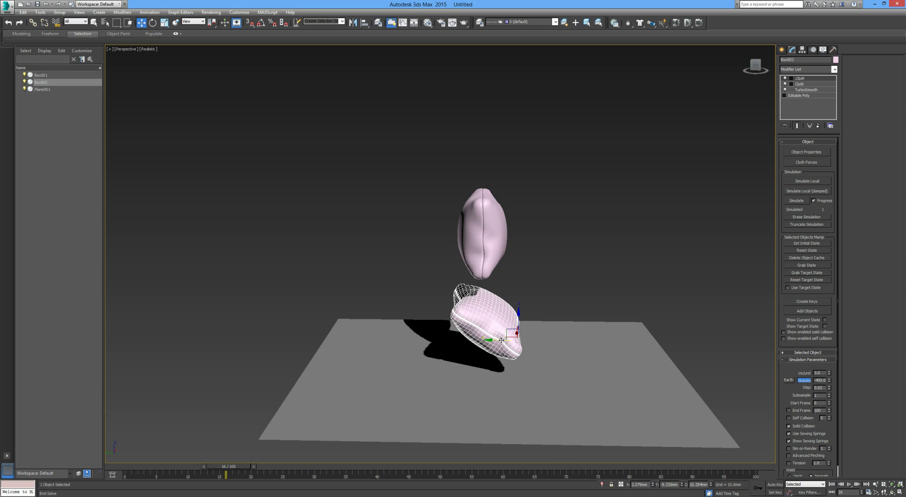
left_click_drag(501, 340, 473, 339)
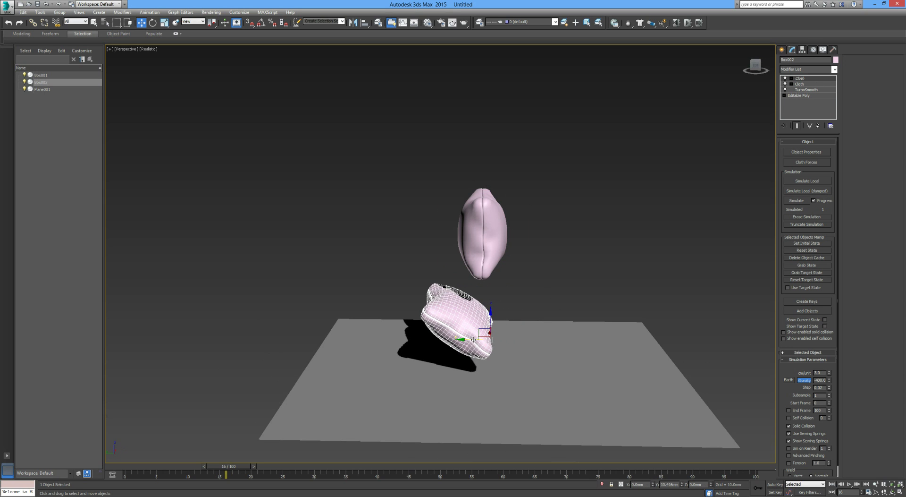
left_click(536, 280)
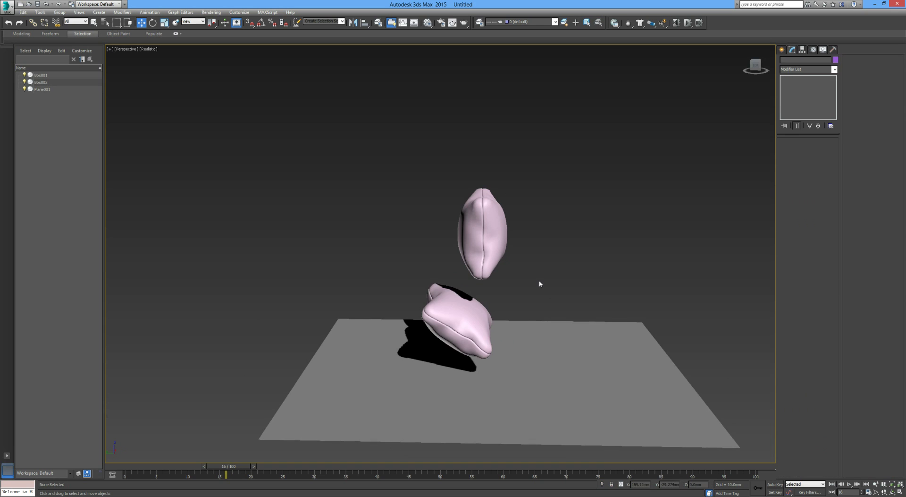
middle_click_drag(539, 279, 499, 274, "alt")
left_click(494, 247)
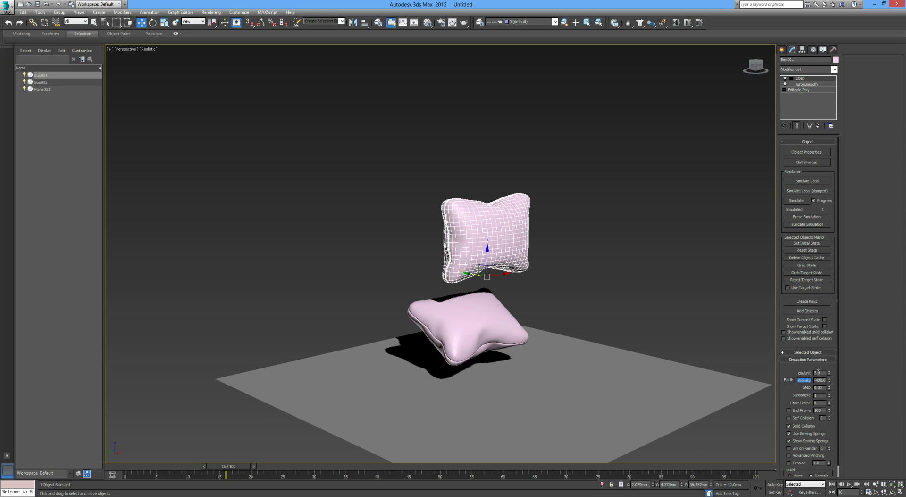
left_click(802, 202)
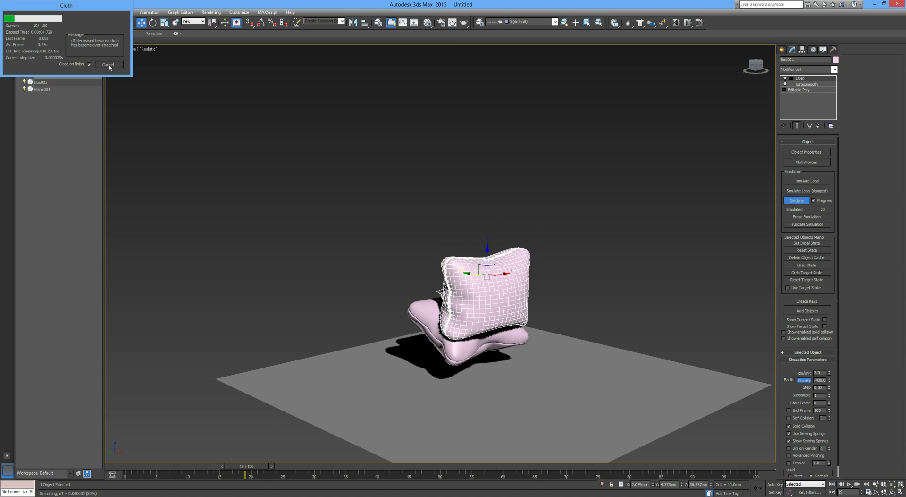
left_click(108, 64)
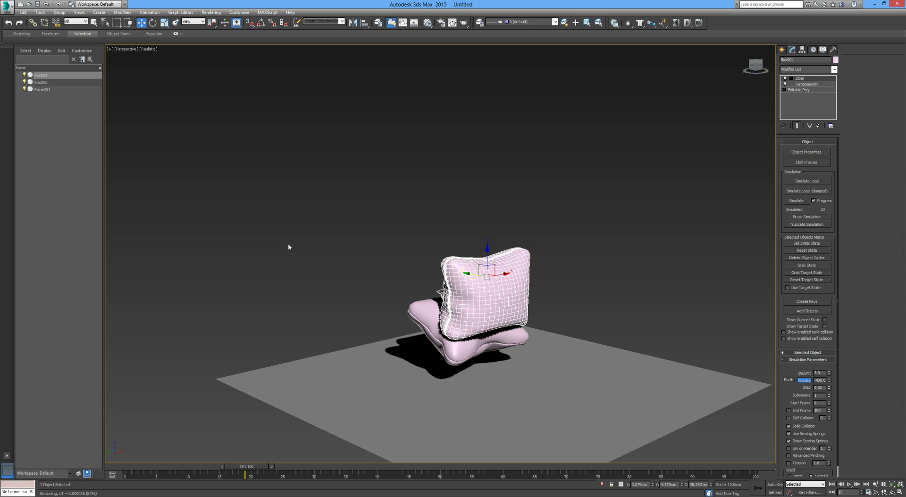
Step: Erase the simulation, slide Box002 further left across the ground, and reselect Box001
left_click(811, 218)
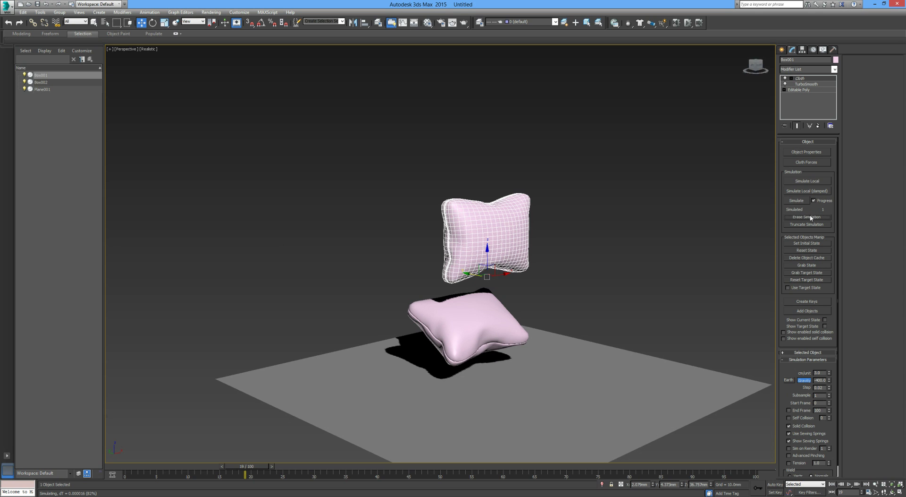
middle_click_drag(543, 299, 568, 296, "alt")
left_click(449, 327)
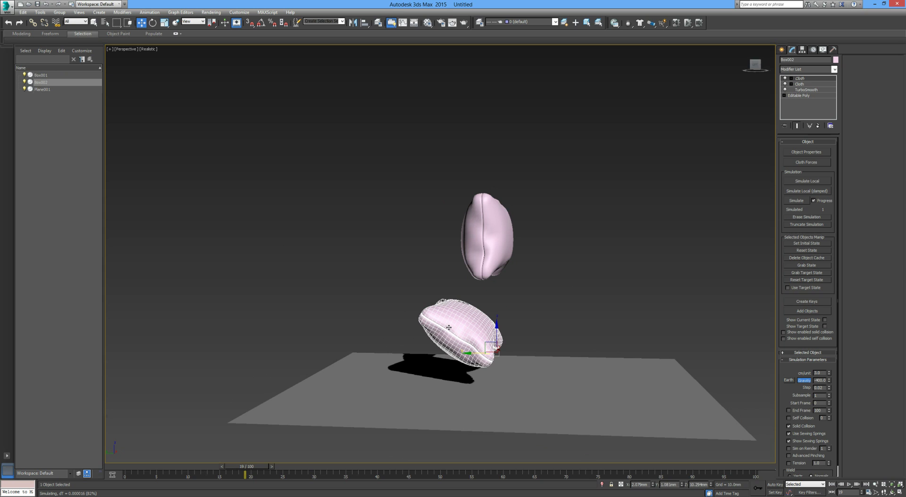
left_click_drag(480, 353, 398, 353)
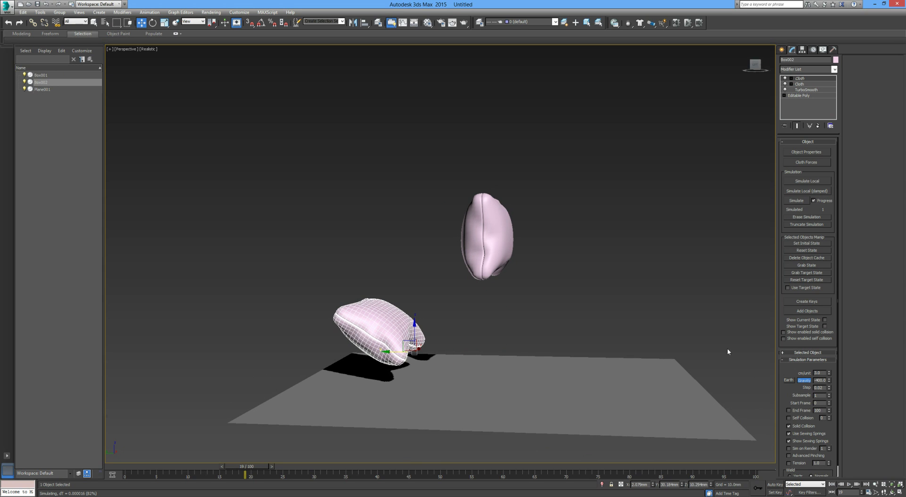
left_click(487, 236)
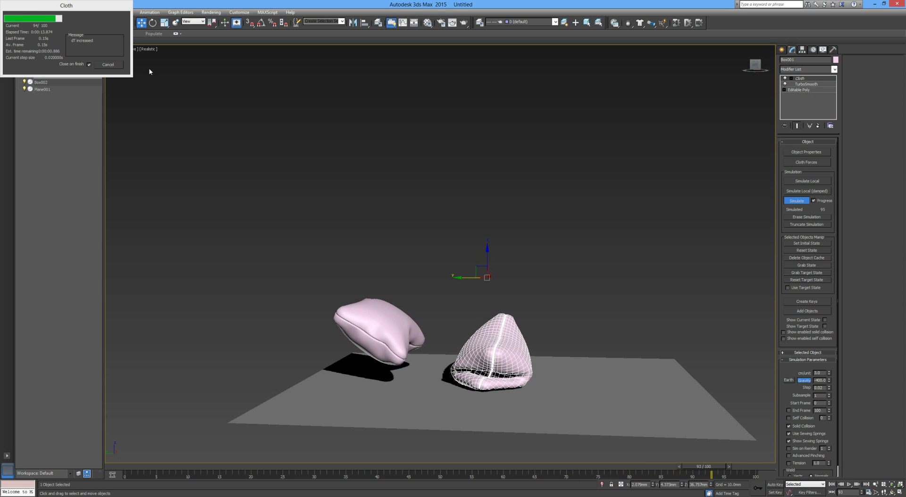
Step: Cancel the simulation near frame 96 and set the timeline to frame 27
left_click(108, 64)
left_click(588, 290)
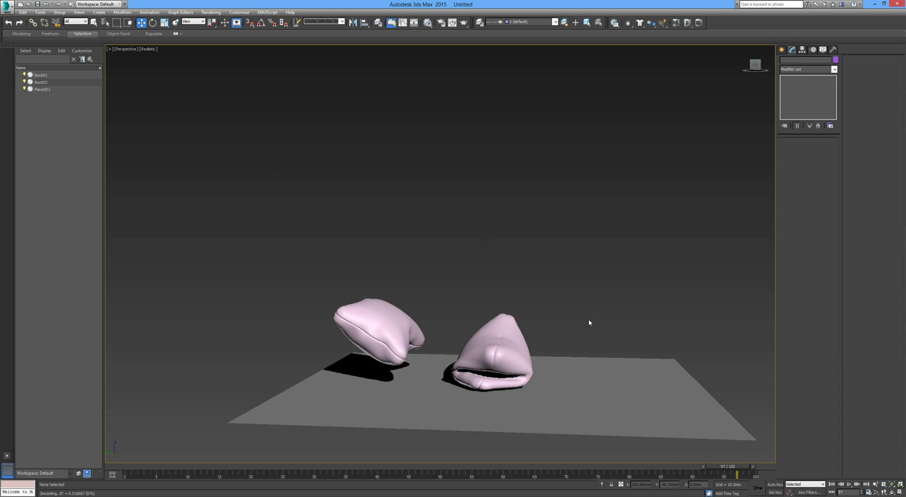
middle_click_drag(589, 319, 538, 316, "alt")
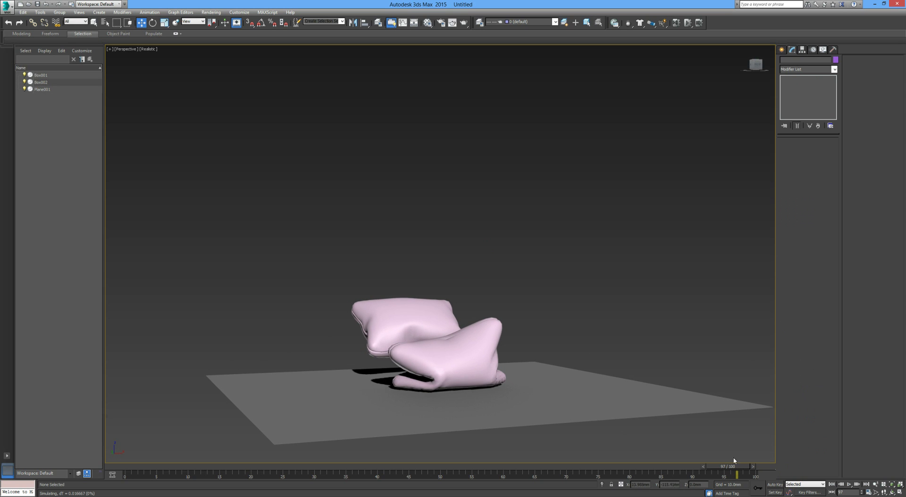
left_click_drag(735, 466, 336, 422)
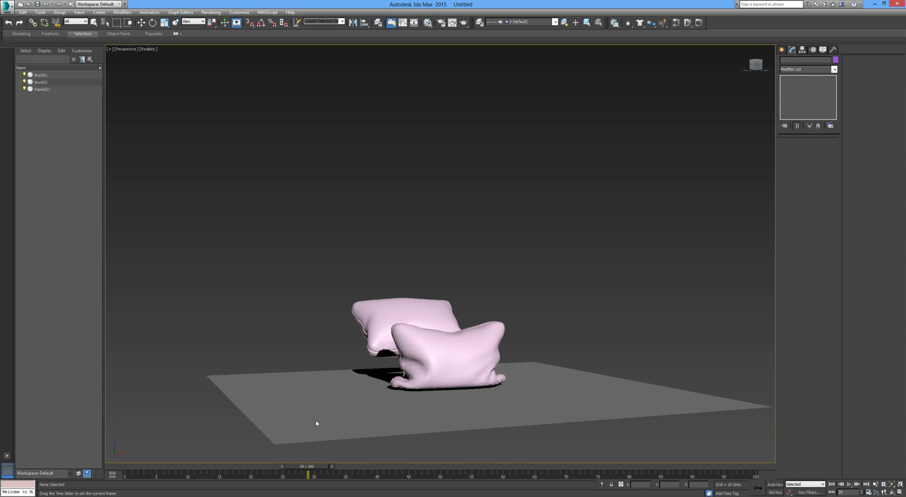
key("comma")
key("comma")
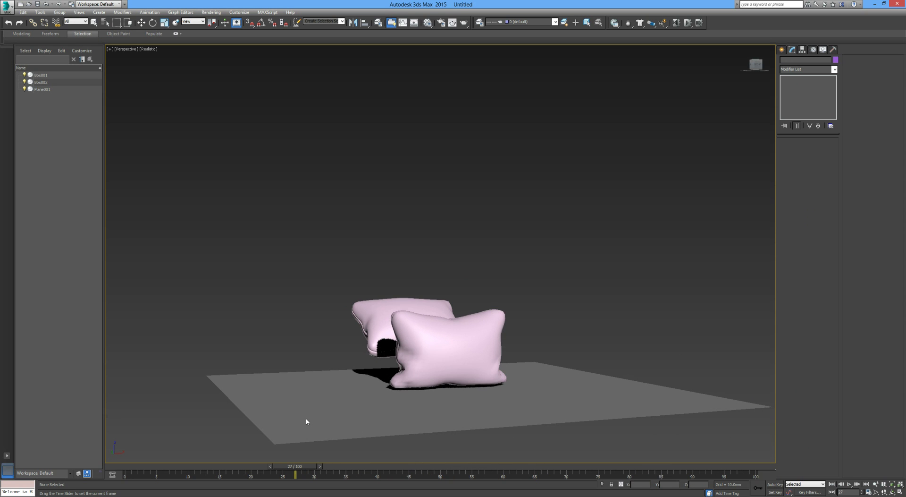
key("w")
left_click(346, 391)
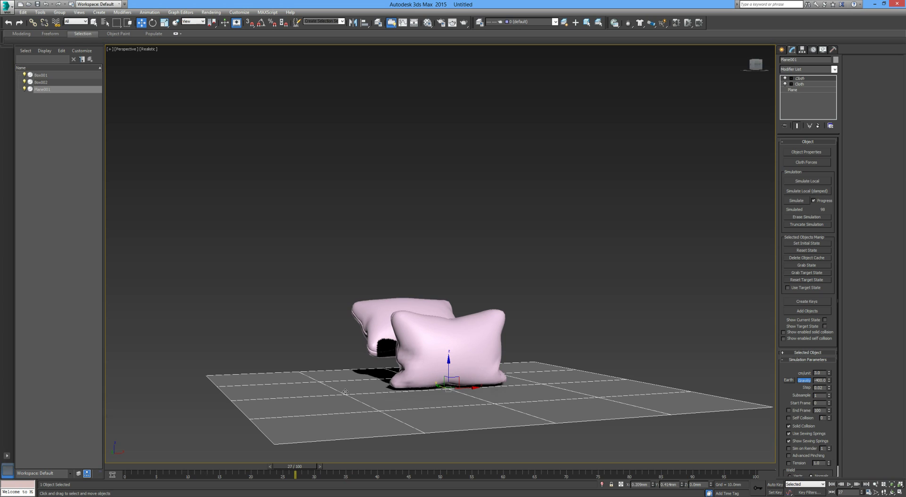